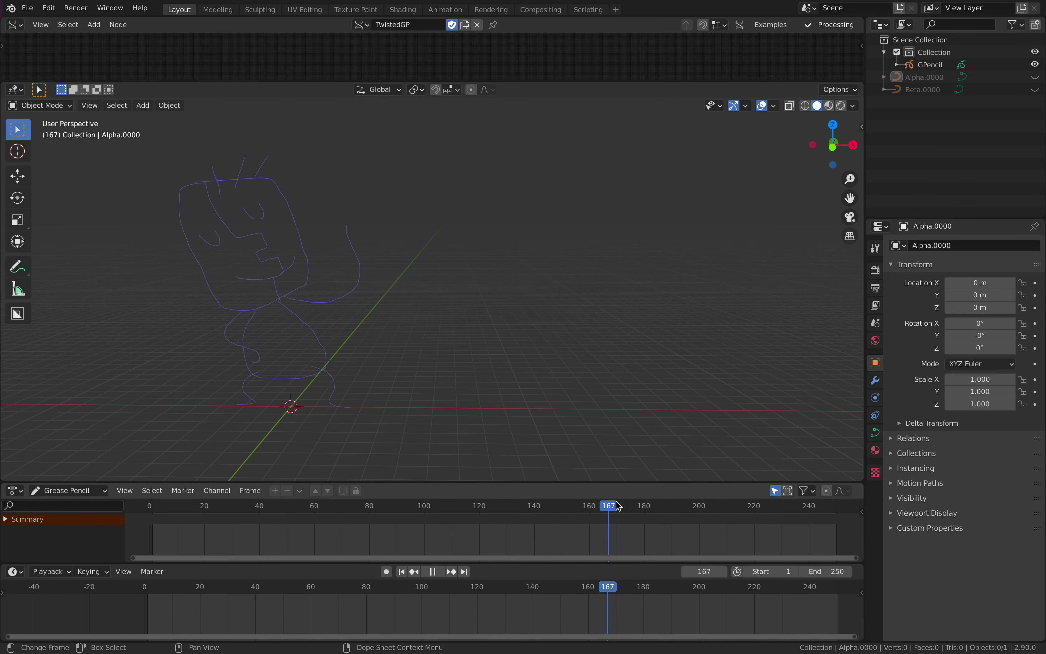
Select the GPencil stick figure and play through its animation, stopping at frame 162.
{"action": "mouse_move", "coordinate": [585, 502]}
{"action": "left_mouse_down"}
{"action": "mouse_move", "coordinate": [556, 507]}
{"action": "mouse_move", "coordinate": [579, 511]}
{"action": "left_mouse_up"}
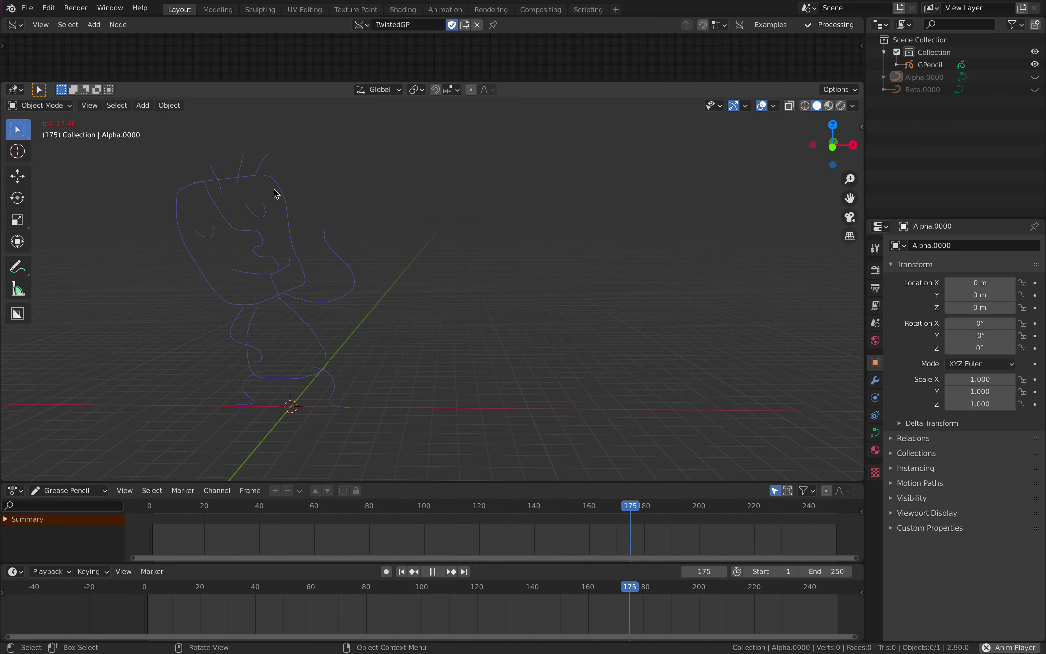
{"action": "key", "text": "space"}
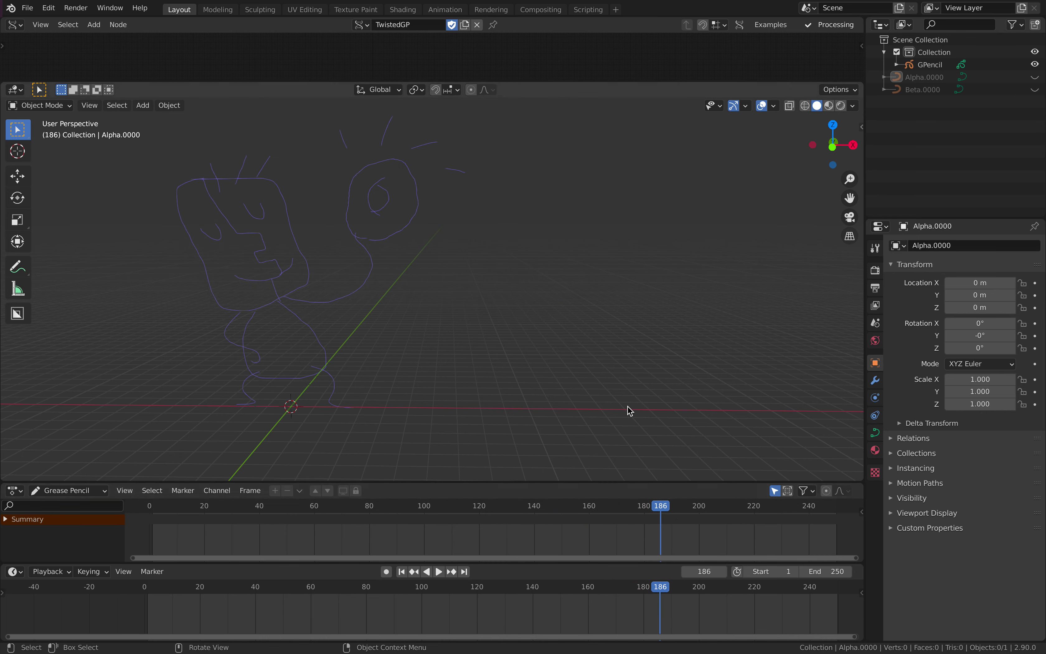
{"action": "left_click", "coordinate": [388, 242]}
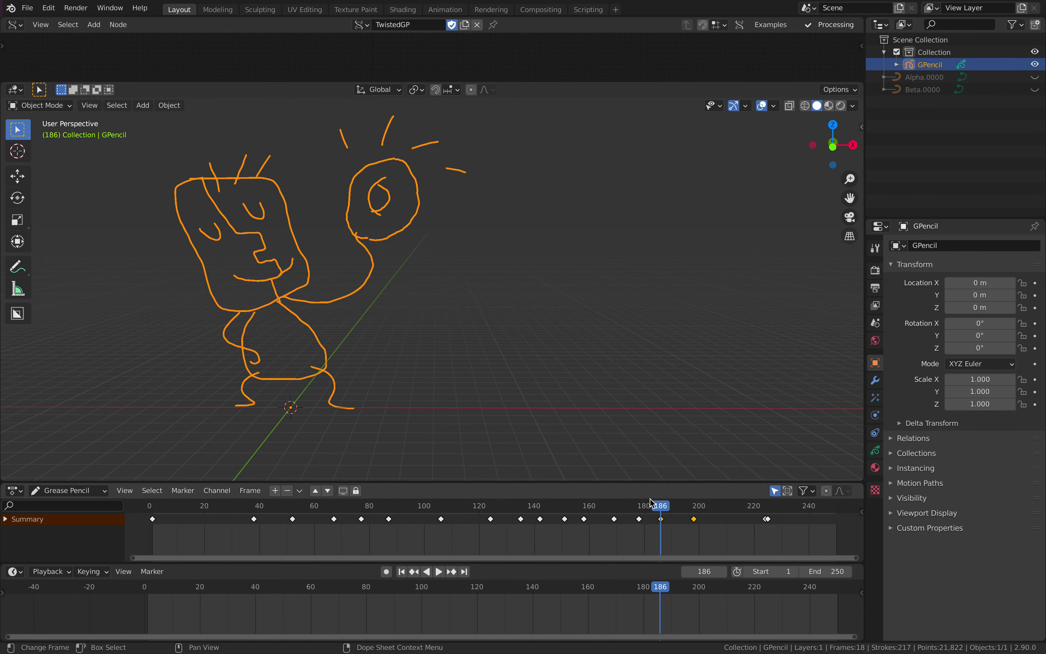
{"action": "key", "text": "shift+ctrl+space"}
{"action": "mouse_move", "coordinate": [641, 507]}
{"action": "left_mouse_down"}
{"action": "mouse_move", "coordinate": [773, 506]}
{"action": "mouse_move", "coordinate": [556, 506]}
{"action": "mouse_move", "coordinate": [694, 508]}
{"action": "left_mouse_up"}
{"action": "key", "text": "space"}
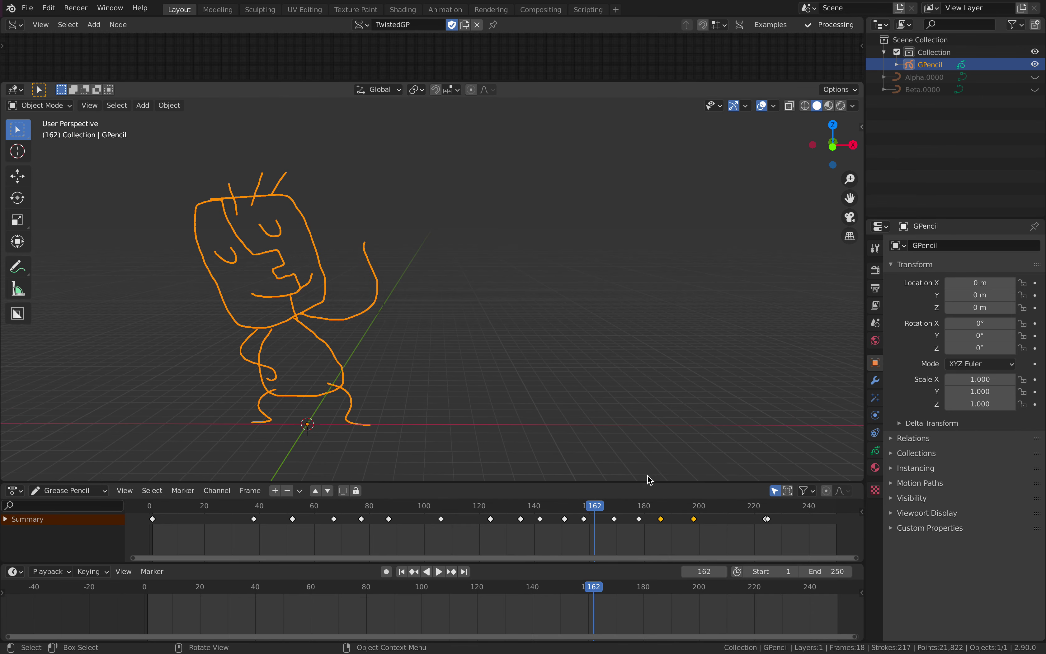
Unhide the Beta.0000 and Alpha.0000 curve objects and deselect everything.
{"action": "left_click", "coordinate": [1036, 91]}
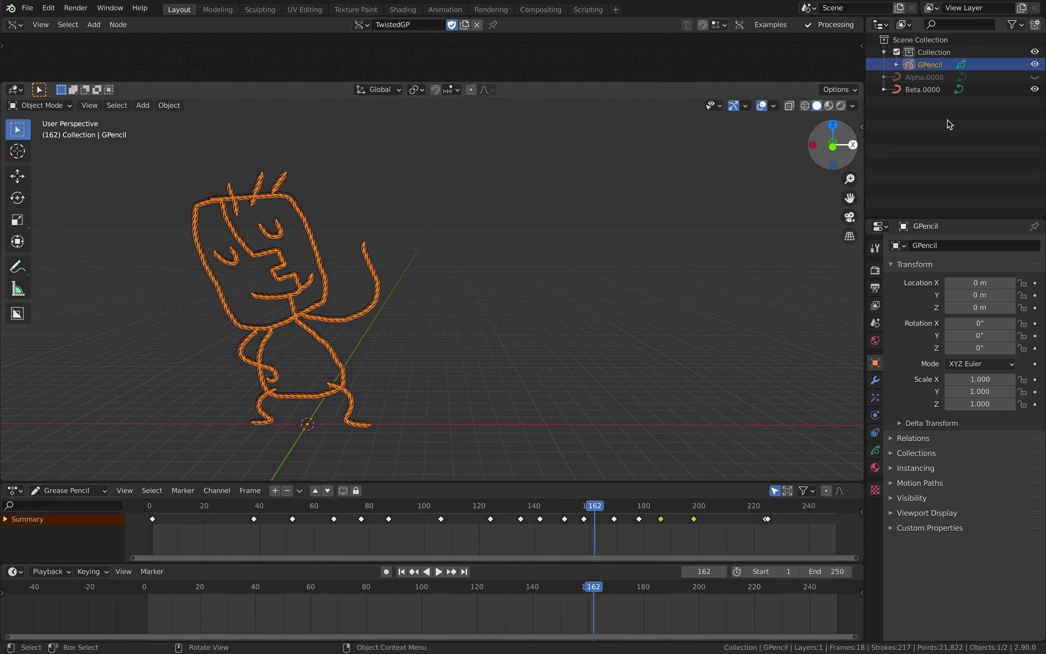
{"action": "middle_click_drag", "start_coordinate": [620, 229], "coordinate": [730, 221], "text": "shift"}
{"action": "left_click", "coordinate": [626, 231]}
{"action": "scroll", "coordinate": [626, 232], "scroll_direction": "up", "scroll_amount": 3}
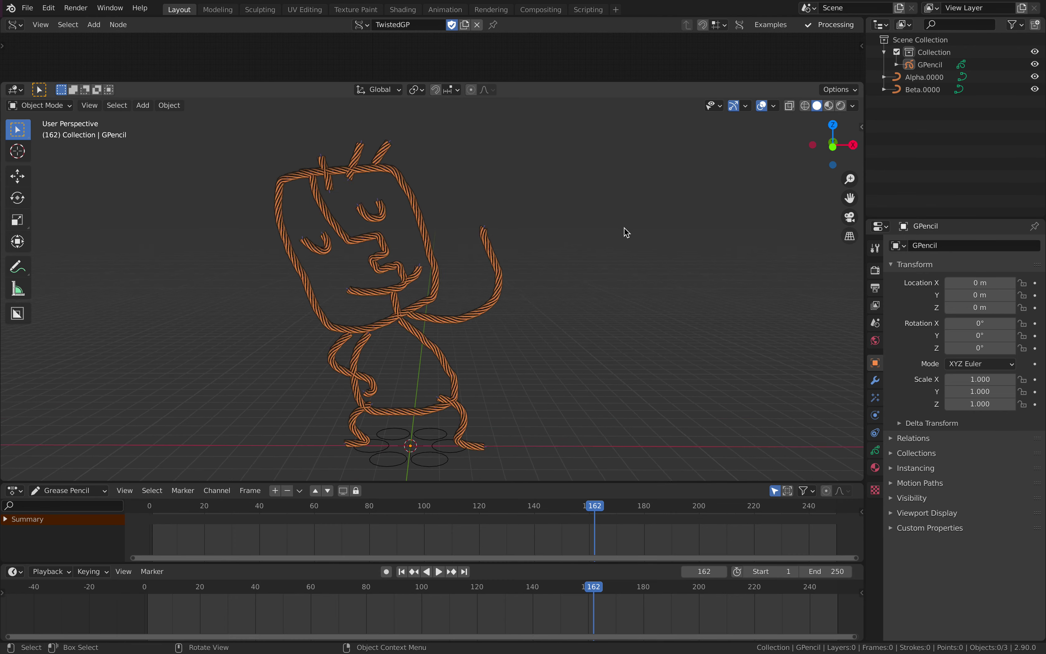
{"action": "scroll", "coordinate": [619, 247], "scroll_direction": "up", "scroll_amount": 1}
{"action": "middle_click_drag", "start_coordinate": [620, 247], "coordinate": [629, 236]}
{"action": "scroll", "coordinate": [451, 344], "scroll_direction": "up", "scroll_amount": 3}
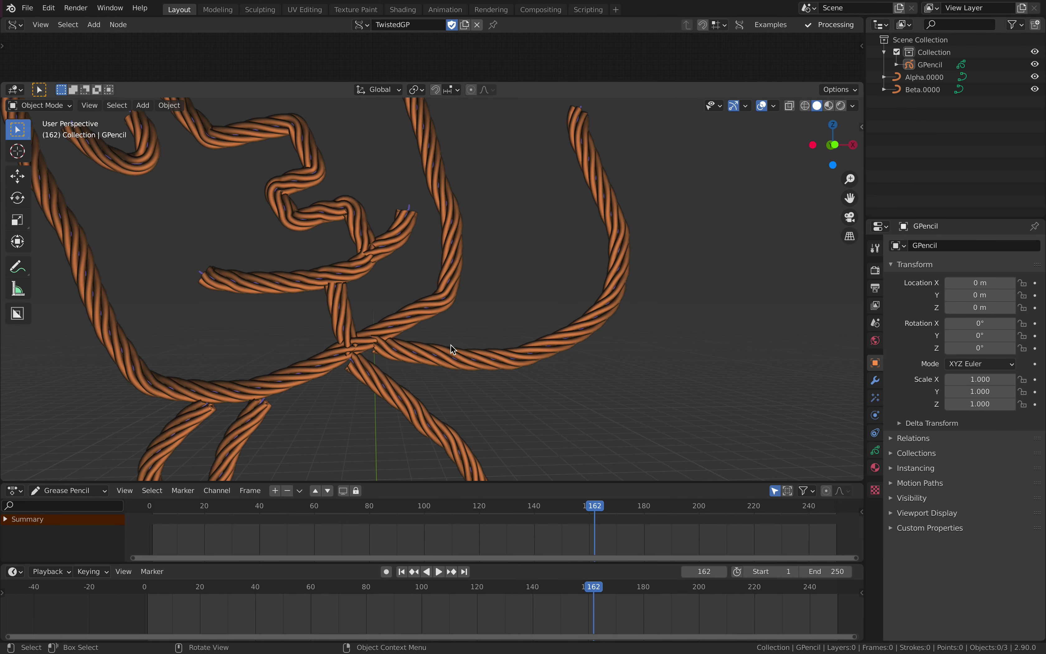
{"action": "mouse_move", "coordinate": [425, 313]}
{"action": "middle_mouse_down"}
{"action": "mouse_move", "coordinate": [480, 303]}
{"action": "mouse_move", "coordinate": [443, 313]}
{"action": "mouse_move", "coordinate": [497, 361]}
{"action": "middle_mouse_up"}
{"action": "scroll", "coordinate": [497, 360], "scroll_direction": "down", "scroll_amount": 2}
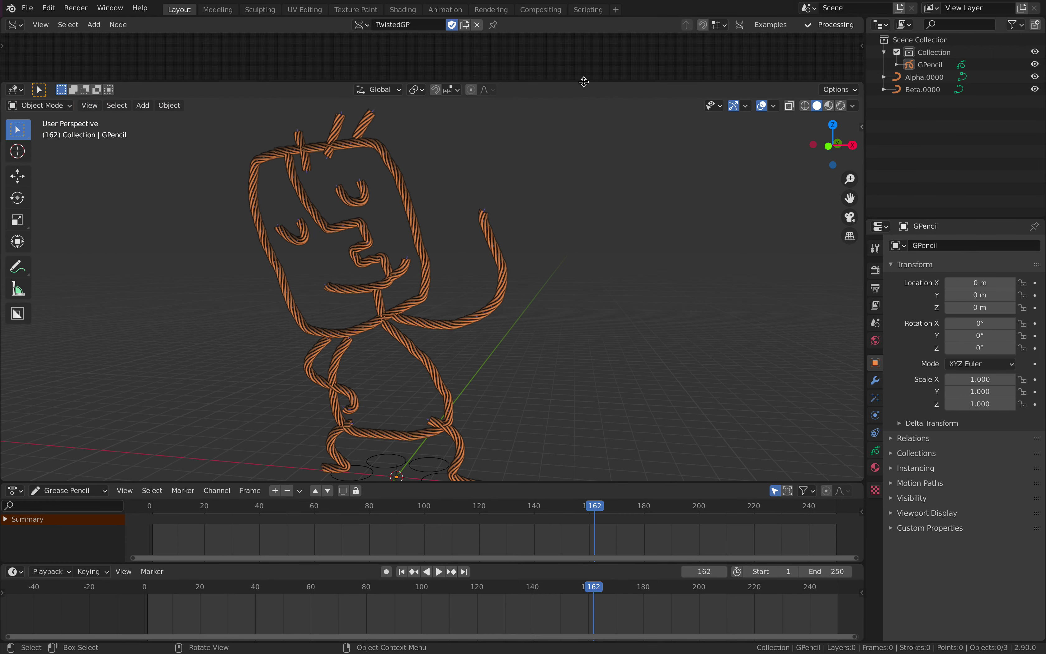
Enlarge the node editor area so the TwistedGP node tree can be read.
{"action": "left_click_drag", "start_coordinate": [584, 82], "coordinate": [484, 190]}
{"action": "scroll", "coordinate": [473, 145], "scroll_direction": "down", "scroll_amount": 3}
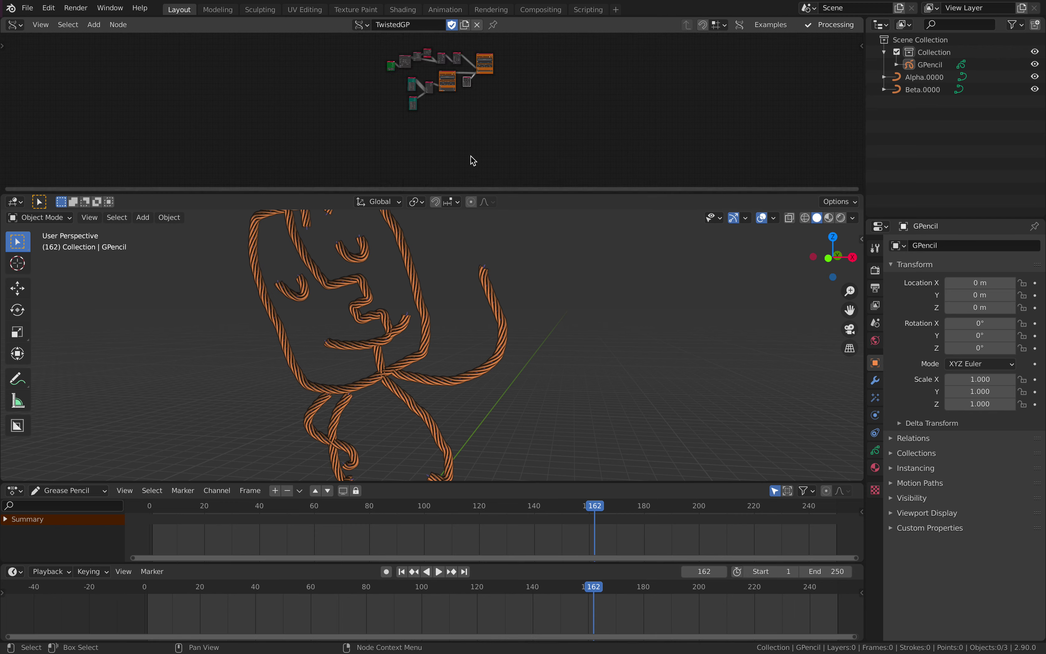
{"action": "left_click_drag", "start_coordinate": [570, 194], "coordinate": [562, 287]}
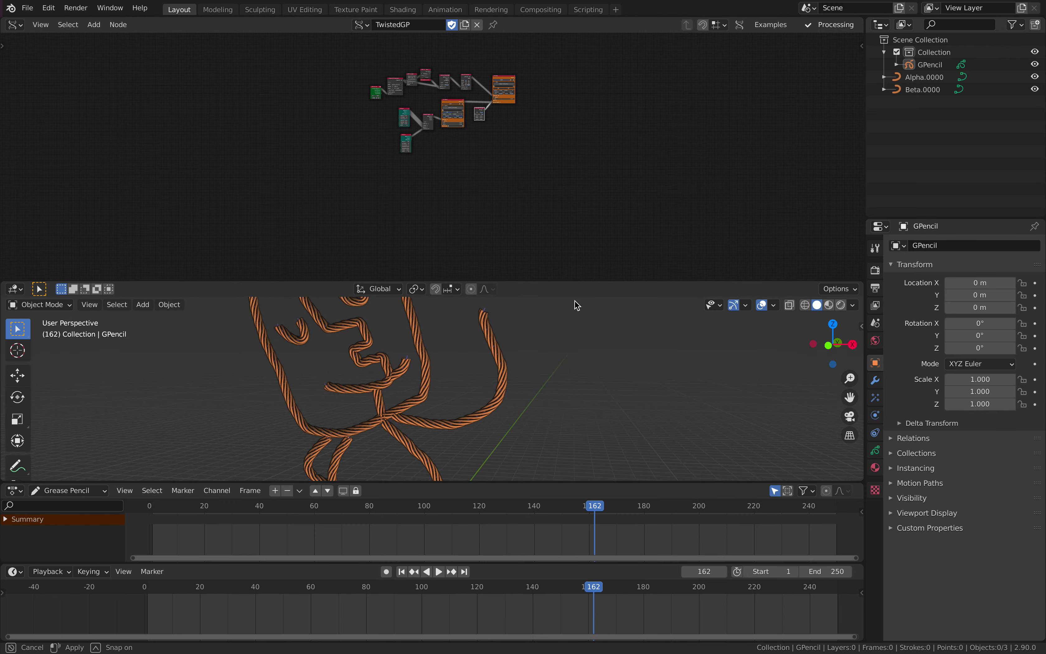
{"action": "scroll", "coordinate": [478, 209], "scroll_direction": "up", "scroll_amount": 5}
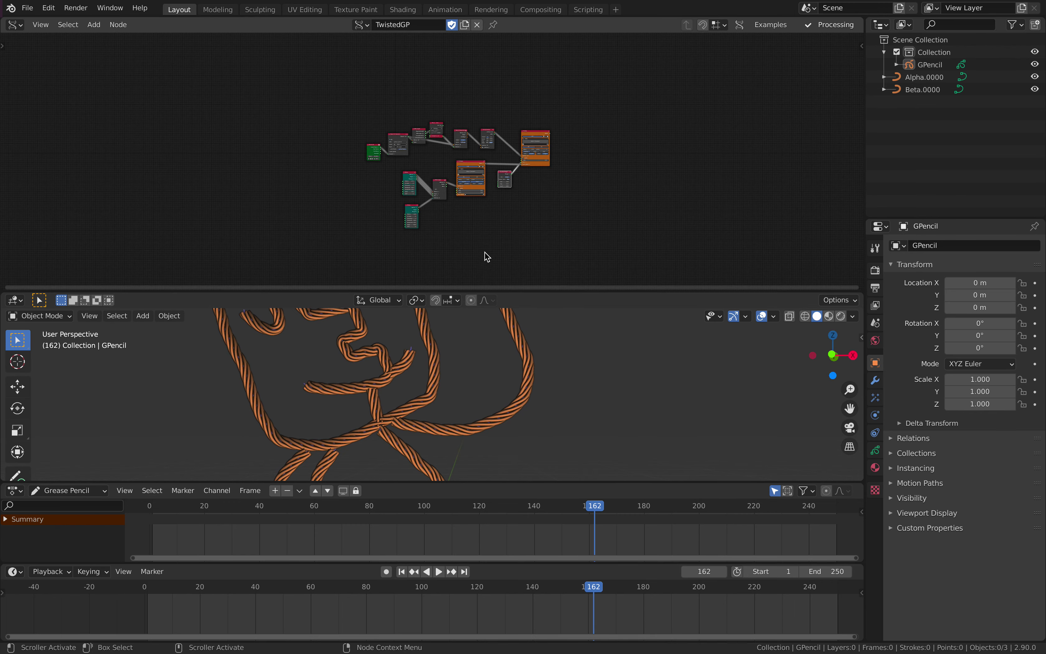
{"action": "scroll", "coordinate": [475, 222], "scroll_direction": "up", "scroll_amount": 3}
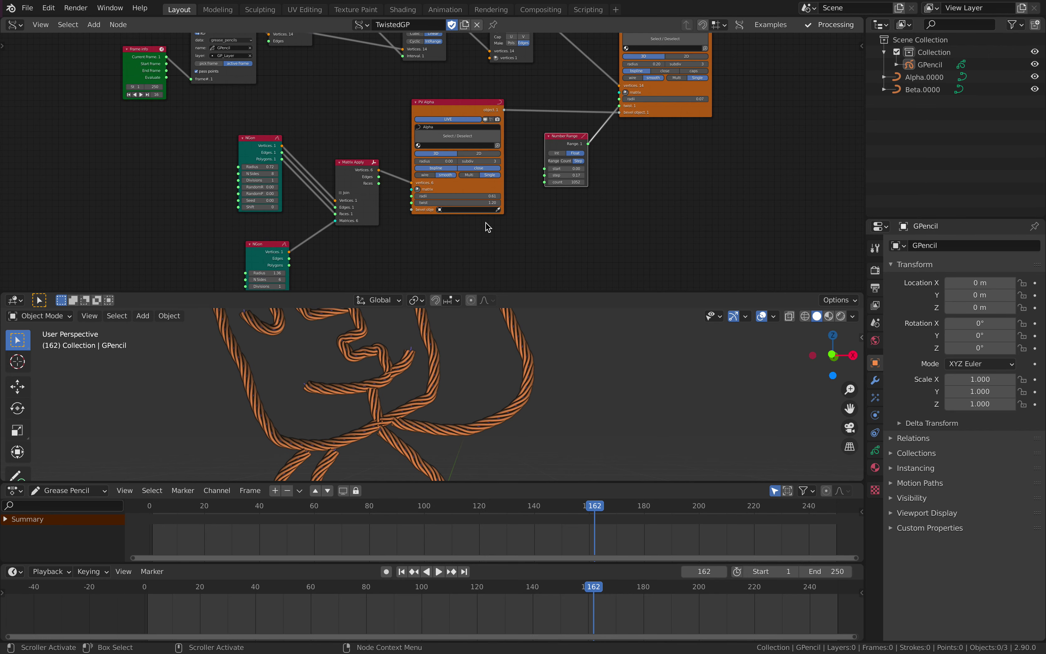
{"action": "left_click_drag", "start_coordinate": [544, 293], "coordinate": [553, 353]}
{"action": "scroll", "coordinate": [537, 276], "scroll_direction": "down", "scroll_amount": 2}
Rearrange the Number Range, PV Beta, PV Alpha, Matrix Apply and both NGon nodes into a more compact layout.
{"action": "left_click_drag", "start_coordinate": [556, 193], "coordinate": [551, 216]}
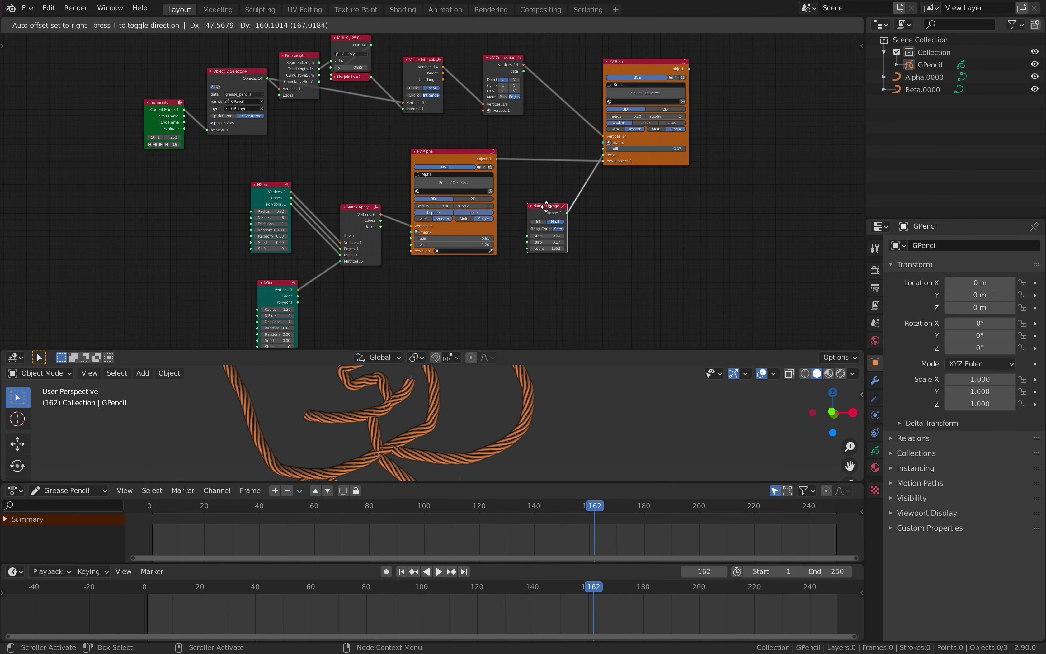
{"action": "left_click_drag", "start_coordinate": [628, 69], "coordinate": [610, 75]}
{"action": "scroll", "coordinate": [473, 146], "scroll_direction": "up", "scroll_amount": 1}
{"action": "left_click_drag", "start_coordinate": [472, 147], "coordinate": [489, 139]}
{"action": "left_click_drag", "start_coordinate": [562, 207], "coordinate": [572, 203]}
{"action": "left_click_drag", "start_coordinate": [358, 215], "coordinate": [381, 190]}
{"action": "left_click_drag", "start_coordinate": [249, 198], "coordinate": [300, 174]}
{"action": "left_click_drag", "start_coordinate": [272, 294], "coordinate": [307, 240]}
Examine the TwistedGP node tree, from the Frame Info and Object ID Selector chain to the PV Alpha and PV Beta nodes.
{"action": "middle_click_drag", "start_coordinate": [451, 444], "coordinate": [505, 415]}
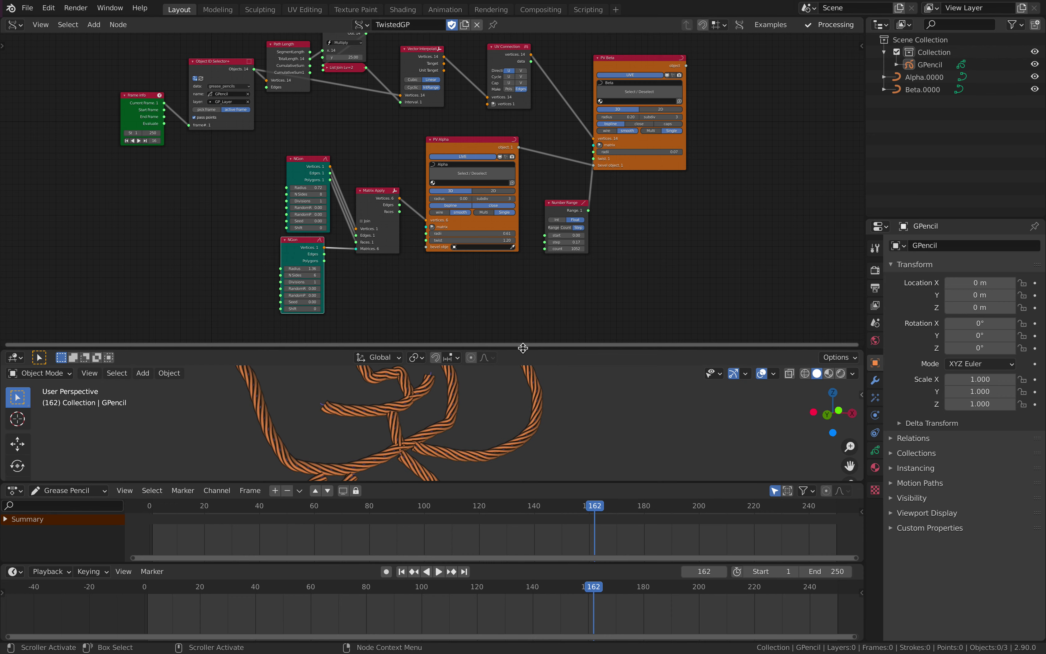
{"action": "left_click_drag", "start_coordinate": [523, 348], "coordinate": [523, 339]}
{"action": "middle_click_drag", "start_coordinate": [380, 131], "coordinate": [383, 100]}
{"action": "scroll", "coordinate": [383, 100], "scroll_direction": "down", "scroll_amount": 1}
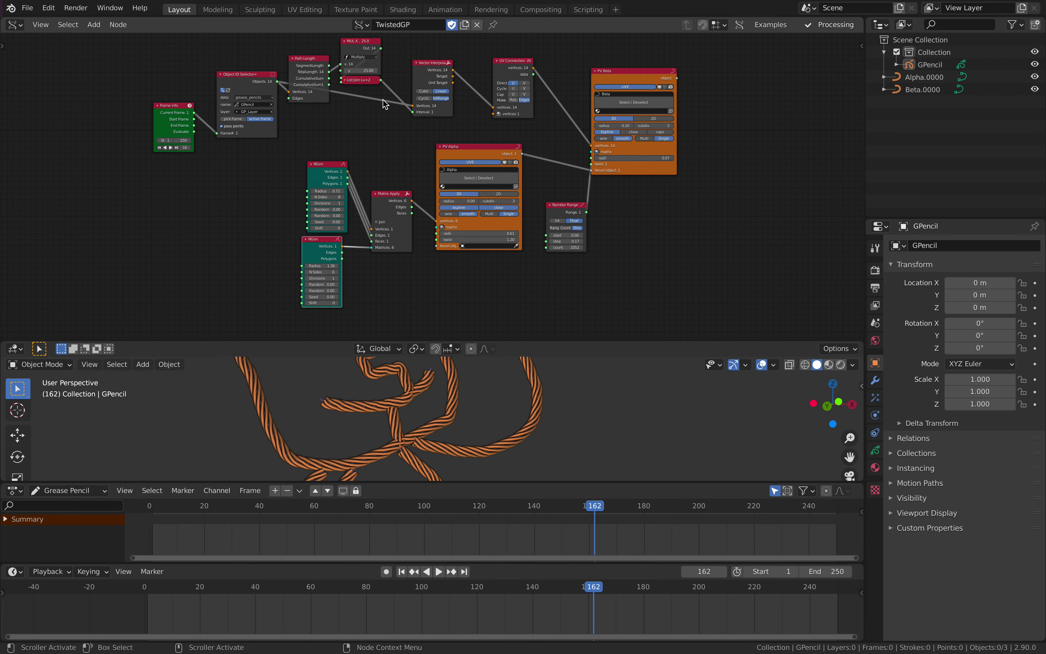
{"action": "middle_click_drag", "start_coordinate": [337, 146], "coordinate": [358, 143]}
{"action": "scroll", "coordinate": [359, 147], "scroll_direction": "up", "scroll_amount": 1}
{"action": "middle_click_drag", "start_coordinate": [333, 79], "coordinate": [341, 165]}
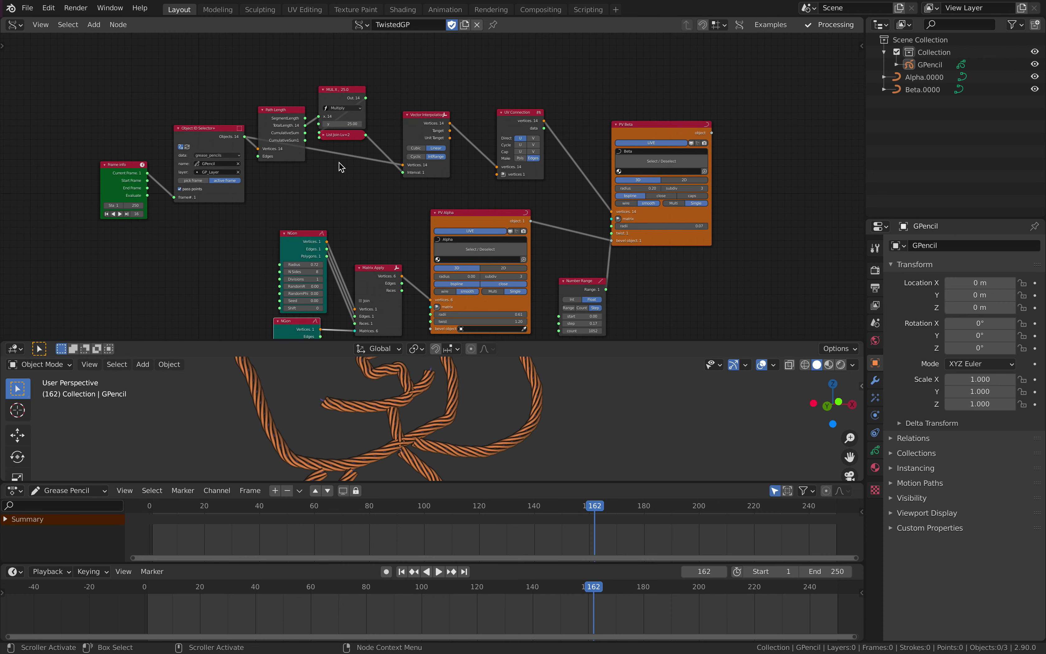
{"action": "scroll", "coordinate": [341, 165], "scroll_direction": "up", "scroll_amount": 1}
{"action": "middle_click_drag", "start_coordinate": [525, 225], "coordinate": [534, 129]}
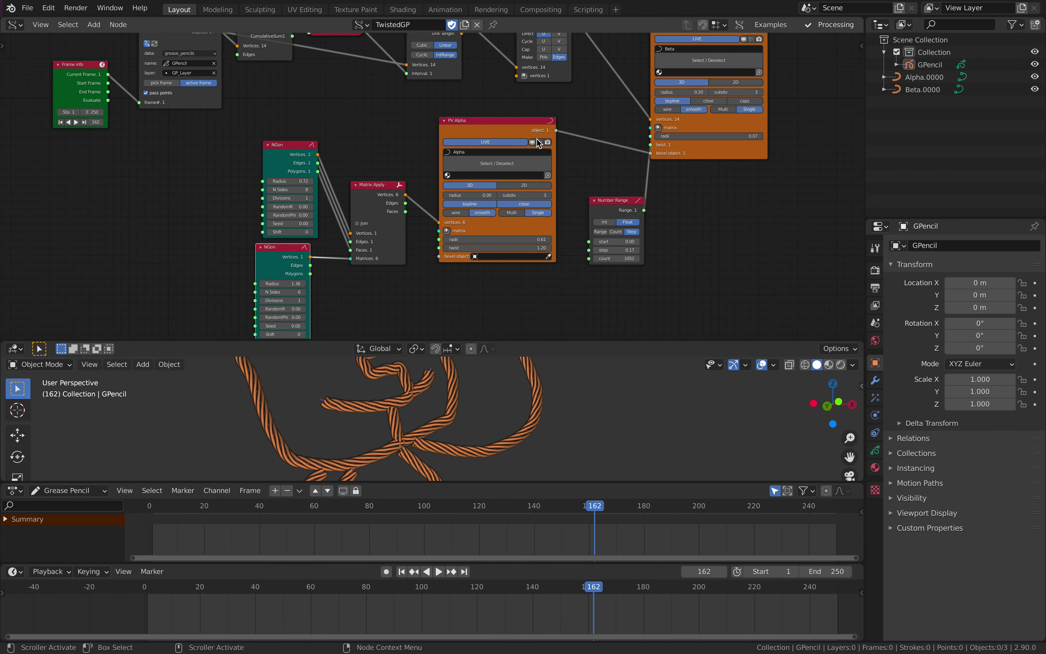
{"action": "scroll", "coordinate": [536, 134], "scroll_direction": "down", "scroll_amount": 1}
{"action": "middle_click_drag", "start_coordinate": [546, 305], "coordinate": [555, 271]}
{"action": "mouse_move", "coordinate": [564, 341]}
{"action": "left_mouse_down"}
{"action": "mouse_move", "coordinate": [570, 186]}
{"action": "mouse_move", "coordinate": [551, 333]}
{"action": "left_mouse_up"}
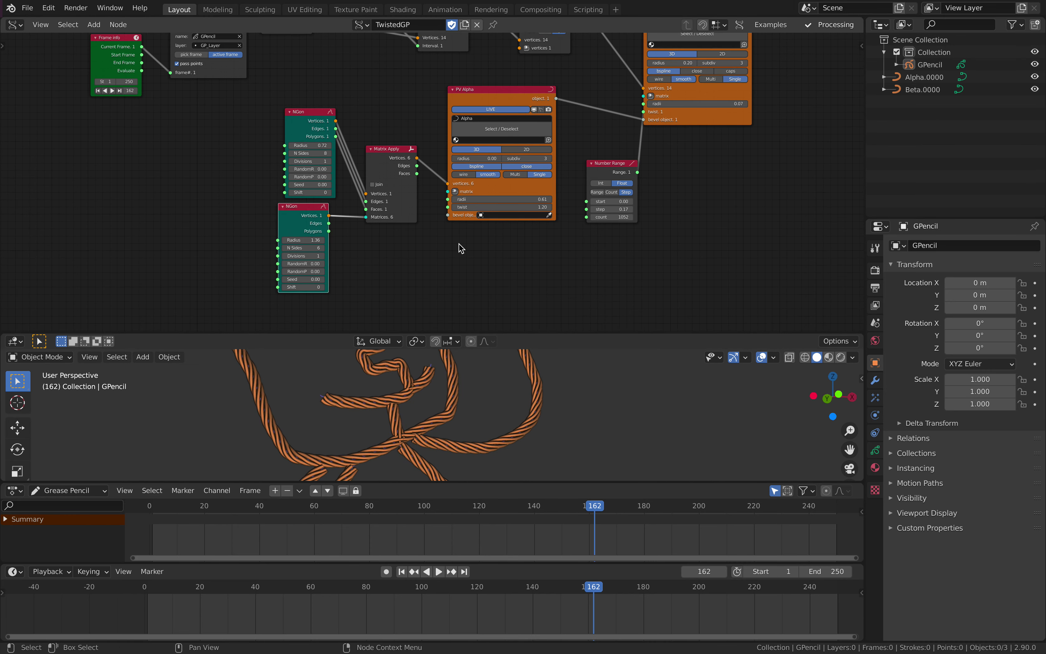
{"action": "scroll", "coordinate": [437, 249], "scroll_direction": "down", "scroll_amount": 1}
{"action": "middle_click_drag", "start_coordinate": [398, 237], "coordinate": [411, 274]}
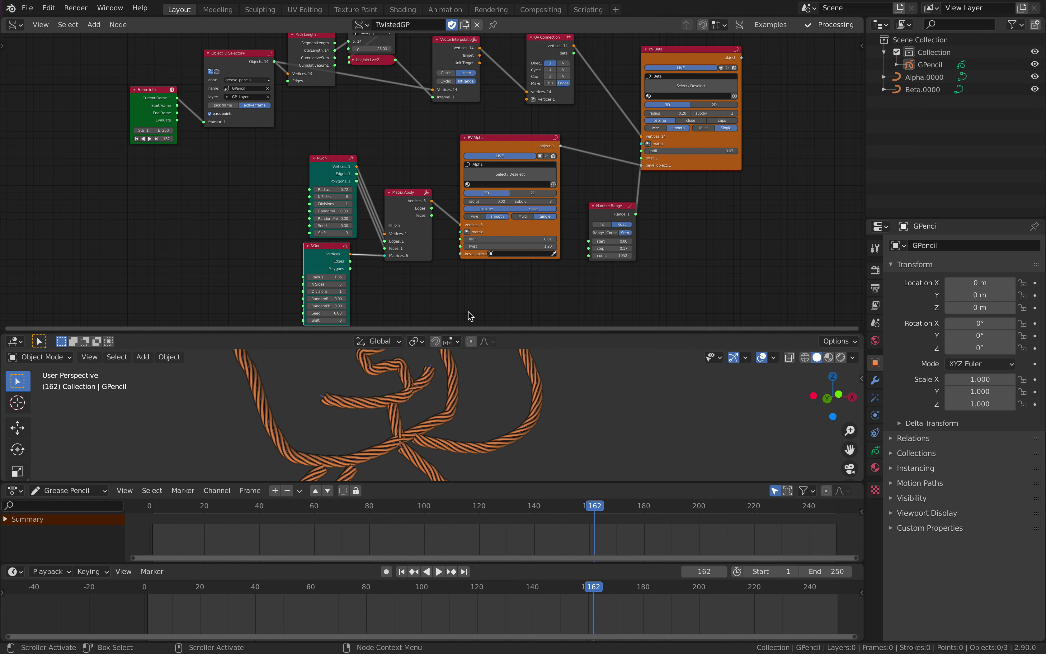
{"action": "middle_click_drag", "start_coordinate": [523, 286], "coordinate": [539, 296]}
{"action": "mouse_move", "coordinate": [493, 384]}
{"action": "middle_mouse_down"}
{"action": "mouse_move", "coordinate": [467, 373]}
{"action": "mouse_move", "coordinate": [532, 391]}
{"action": "mouse_move", "coordinate": [472, 401]}
{"action": "mouse_move", "coordinate": [416, 430]}
{"action": "mouse_move", "coordinate": [455, 430]}
{"action": "mouse_move", "coordinate": [480, 389]}
{"action": "middle_mouse_up"}
{"action": "scroll", "coordinate": [420, 416], "scroll_direction": "down", "scroll_amount": 3}
{"action": "middle_click_drag", "start_coordinate": [527, 290], "coordinate": [581, 145]}
{"action": "scroll", "coordinate": [477, 196], "scroll_direction": "up", "scroll_amount": 2}
Reposition the NGon, Matrix Apply and PV Alpha nodes that build the rope's cross-section.
{"action": "left_click_drag", "start_coordinate": [403, 120], "coordinate": [382, 106]}
{"action": "left_click_drag", "start_coordinate": [410, 222], "coordinate": [394, 219]}
{"action": "scroll", "coordinate": [432, 182], "scroll_direction": "up", "scroll_amount": 1}
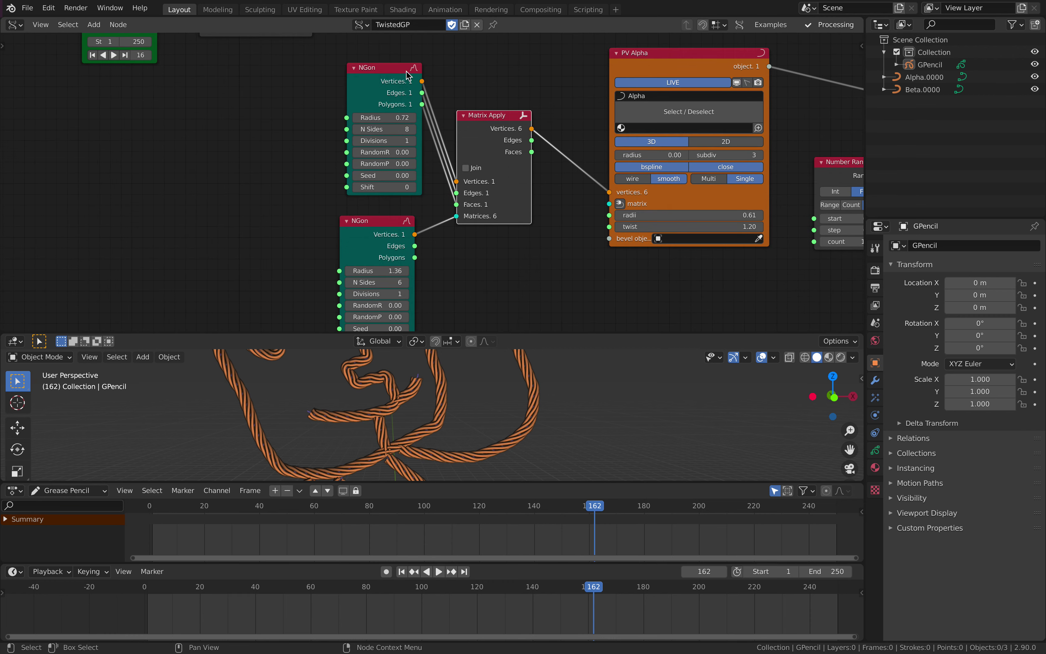
{"action": "scroll", "coordinate": [345, 105], "scroll_direction": "down", "scroll_amount": 1}
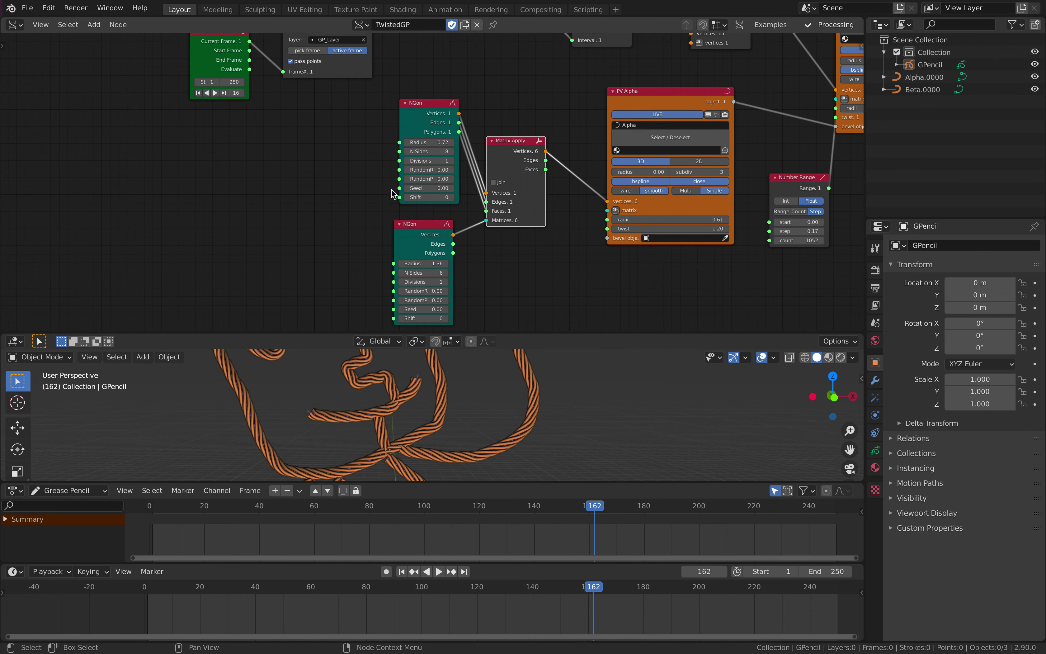
{"action": "middle_click_drag", "start_coordinate": [452, 170], "coordinate": [410, 142]}
{"action": "scroll", "coordinate": [423, 147], "scroll_direction": "up", "scroll_amount": 3}
{"action": "middle_click_drag", "start_coordinate": [347, 199], "coordinate": [381, 202]}
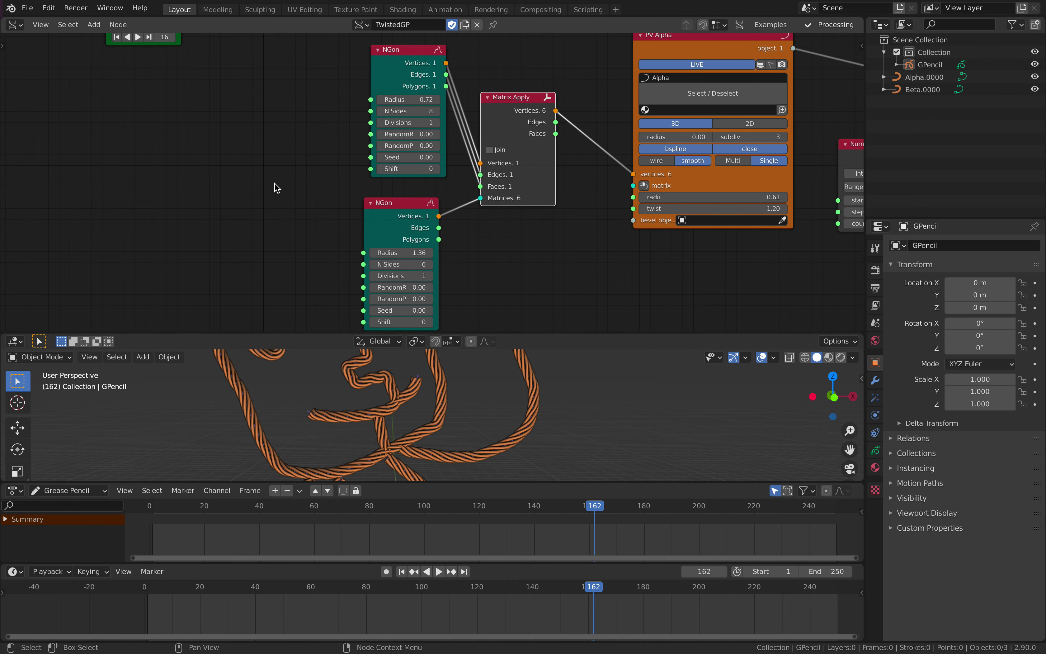
{"action": "left_click_drag", "start_coordinate": [394, 69], "coordinate": [391, 70]}
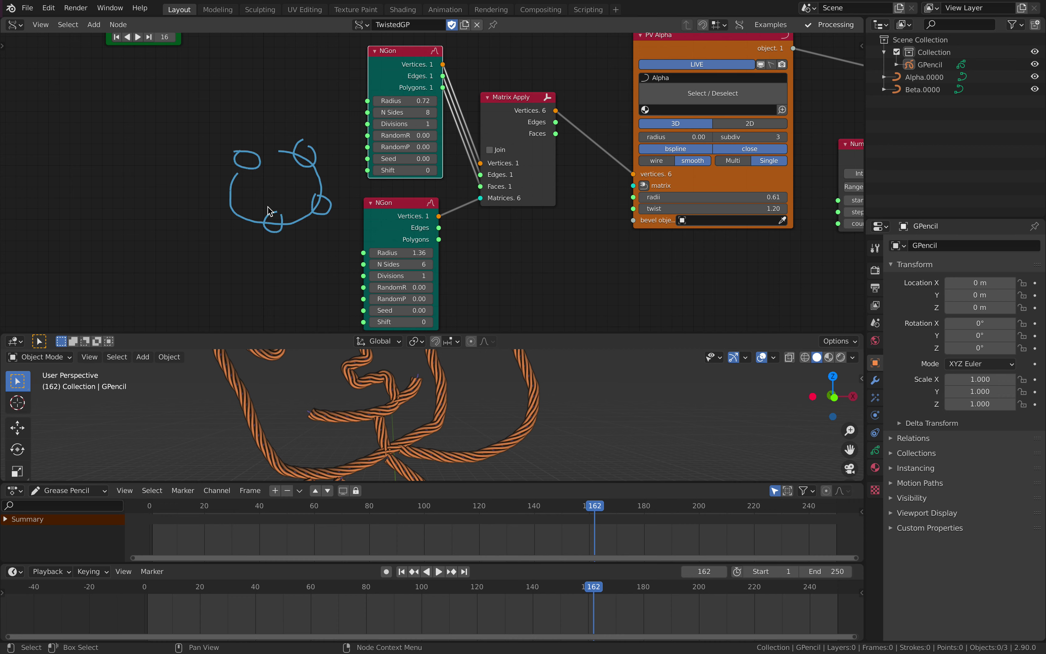
{"action": "middle_click_drag", "start_coordinate": [484, 164], "coordinate": [326, 219]}
{"action": "left_click_drag", "start_coordinate": [526, 91], "coordinate": [523, 87]}
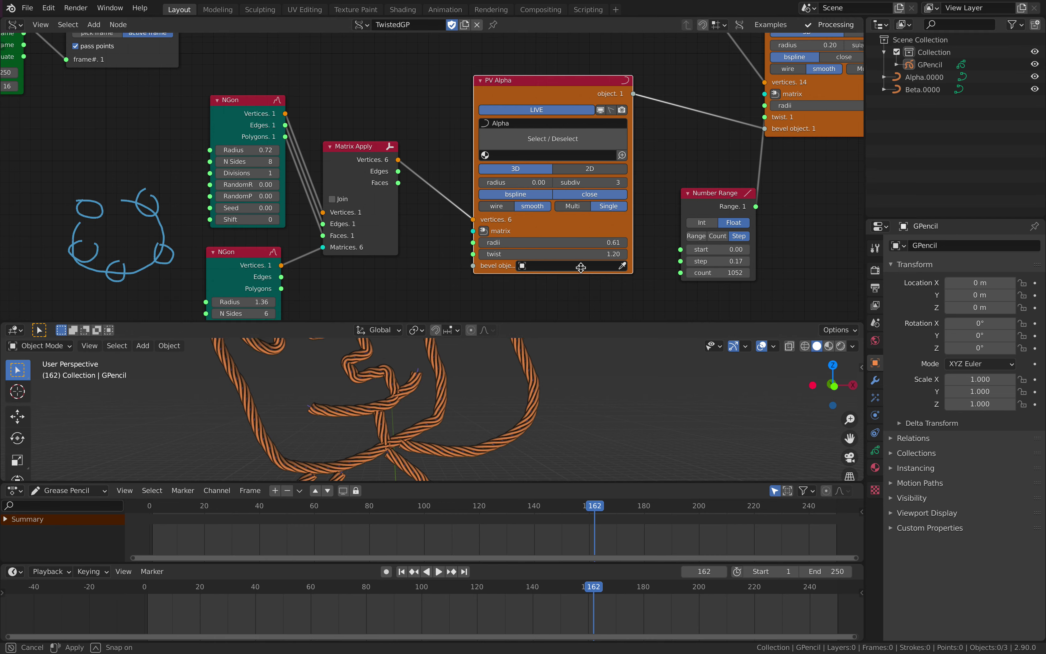
Enlarge the 3D viewport and select the Alpha.0000 profile circles at the figure's feet.
{"action": "left_click_drag", "start_coordinate": [580, 334], "coordinate": [548, 197]}
{"action": "scroll", "coordinate": [548, 359], "scroll_direction": "down", "scroll_amount": 3}
{"action": "middle_click_drag", "start_coordinate": [548, 359], "coordinate": [505, 383]}
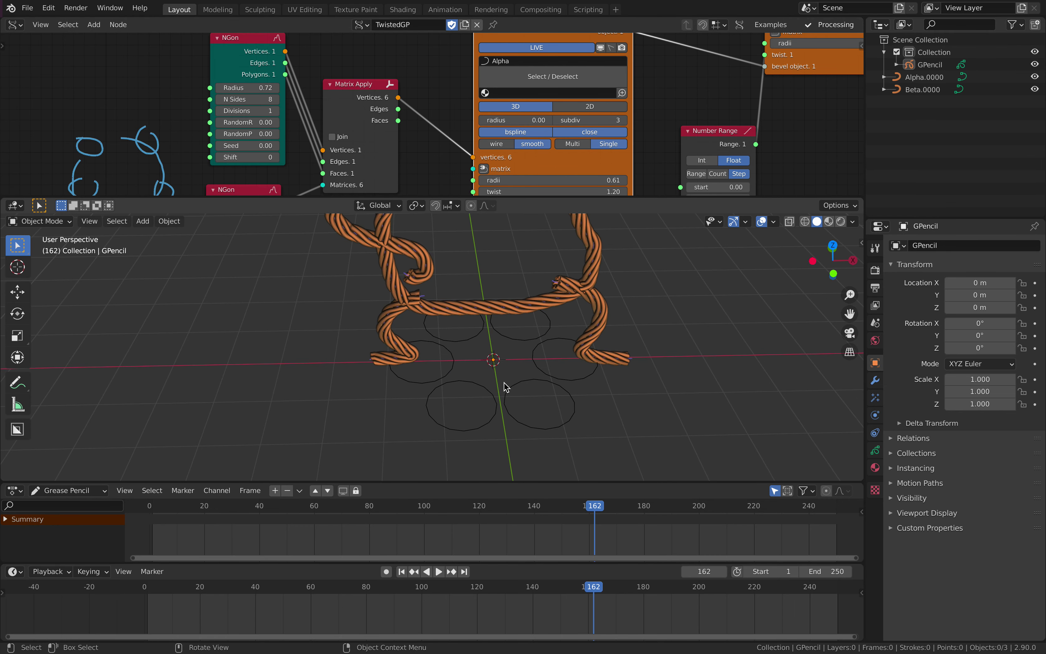
{"action": "left_click", "coordinate": [529, 379]}
{"action": "scroll", "coordinate": [528, 379], "scroll_direction": "down", "scroll_amount": 1}
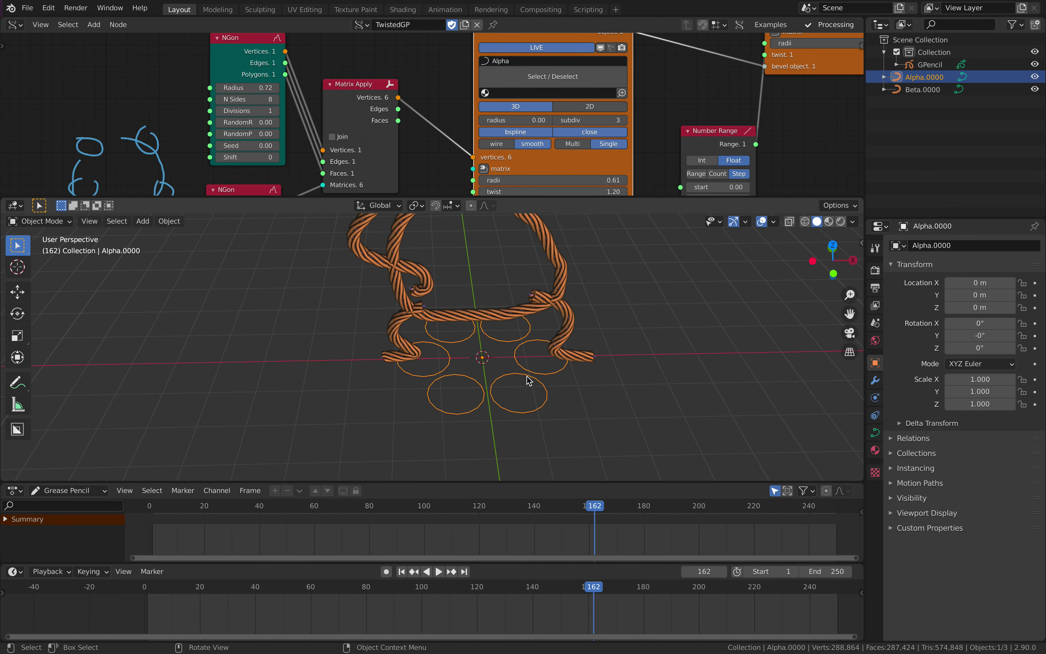
{"action": "middle_click_drag", "start_coordinate": [528, 379], "coordinate": [517, 393], "text": "shift"}
Try 4 for N Sides on the lower NGon node, settling on 5.
{"action": "middle_click_drag", "start_coordinate": [418, 155], "coordinate": [457, 125]}
{"action": "scroll", "coordinate": [463, 104], "scroll_direction": "down", "scroll_amount": 1}
{"action": "middle_click_drag", "start_coordinate": [301, 159], "coordinate": [289, 100]}
{"action": "left_click", "coordinate": [275, 146]}
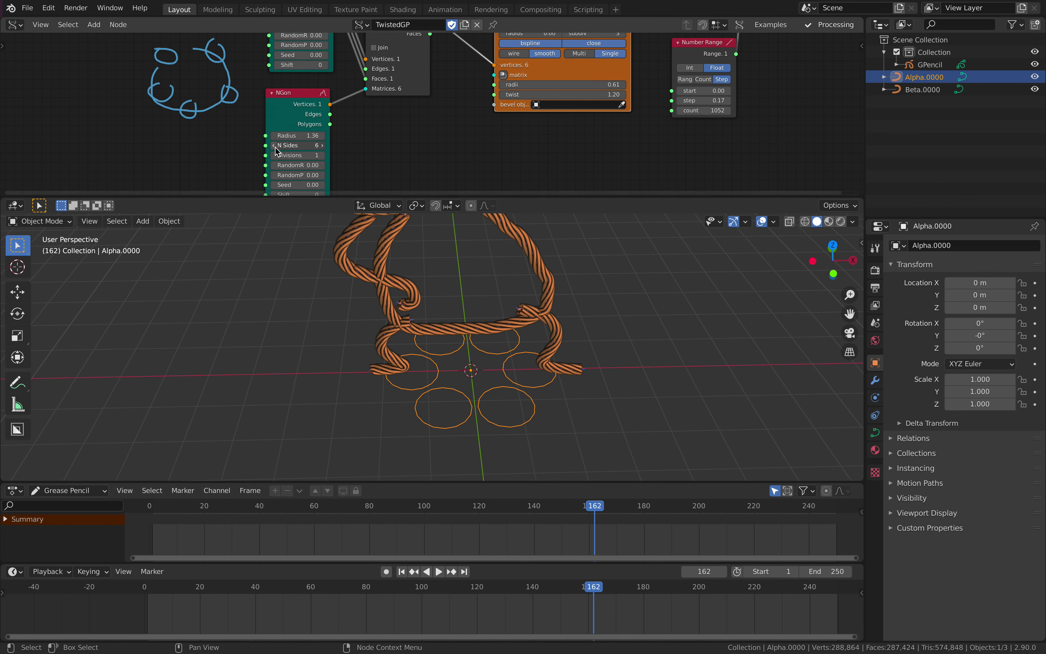
{"action": "left_click", "coordinate": [275, 146]}
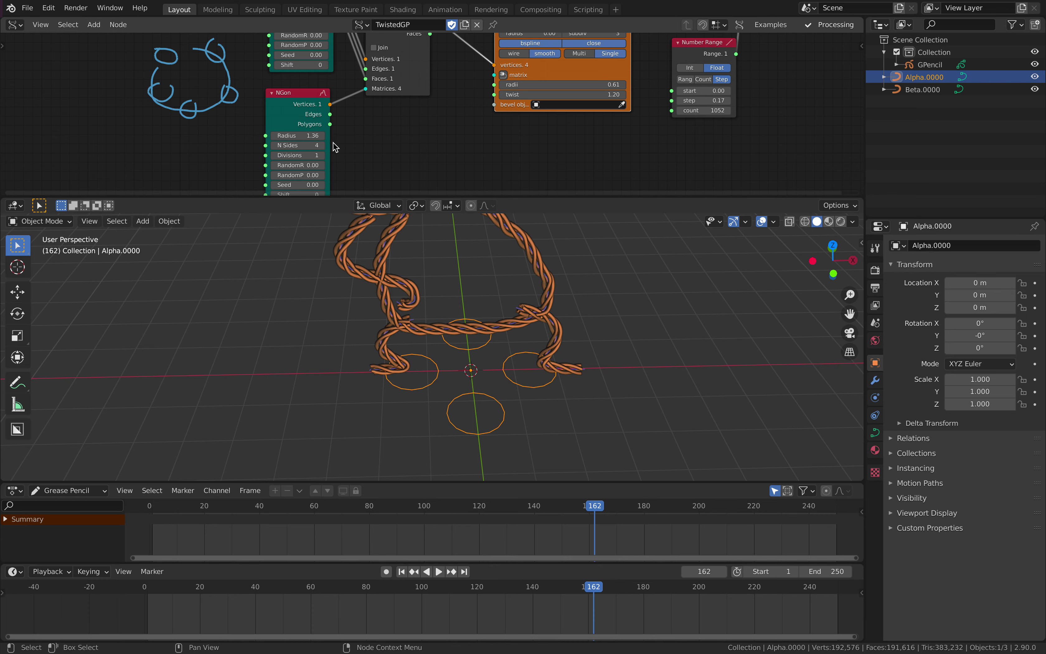
{"action": "left_click", "coordinate": [322, 145]}
{"action": "middle_click_drag", "start_coordinate": [479, 327], "coordinate": [523, 318]}
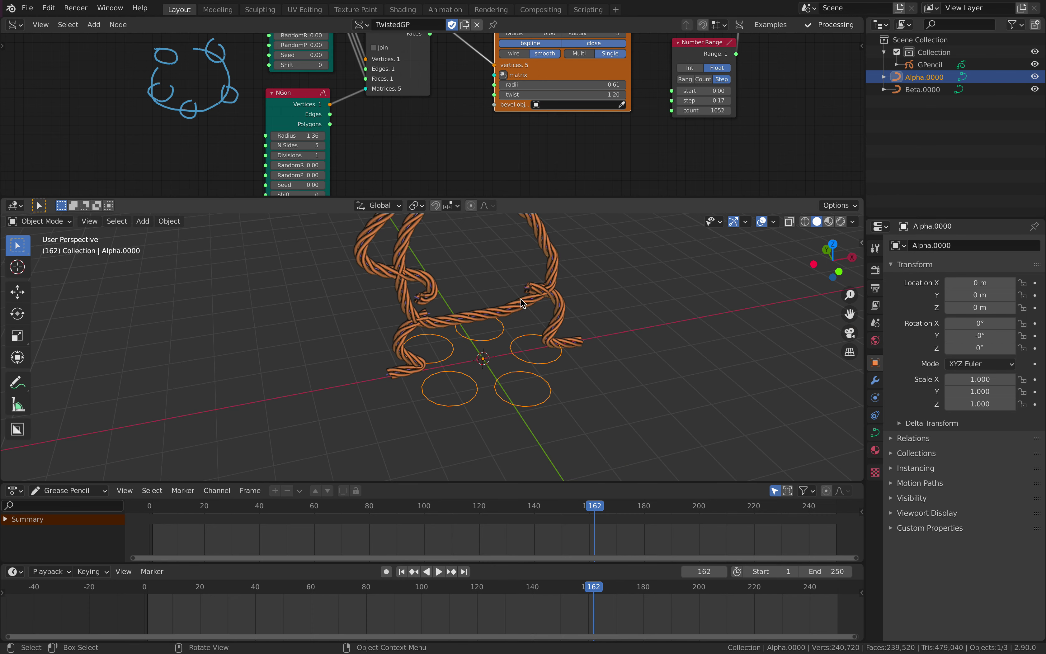
Set the upper NGon node's Radius to 0.83.
{"action": "middle_click_drag", "start_coordinate": [364, 102], "coordinate": [361, 155]}
{"action": "scroll", "coordinate": [361, 156], "scroll_direction": "up", "scroll_amount": 1}
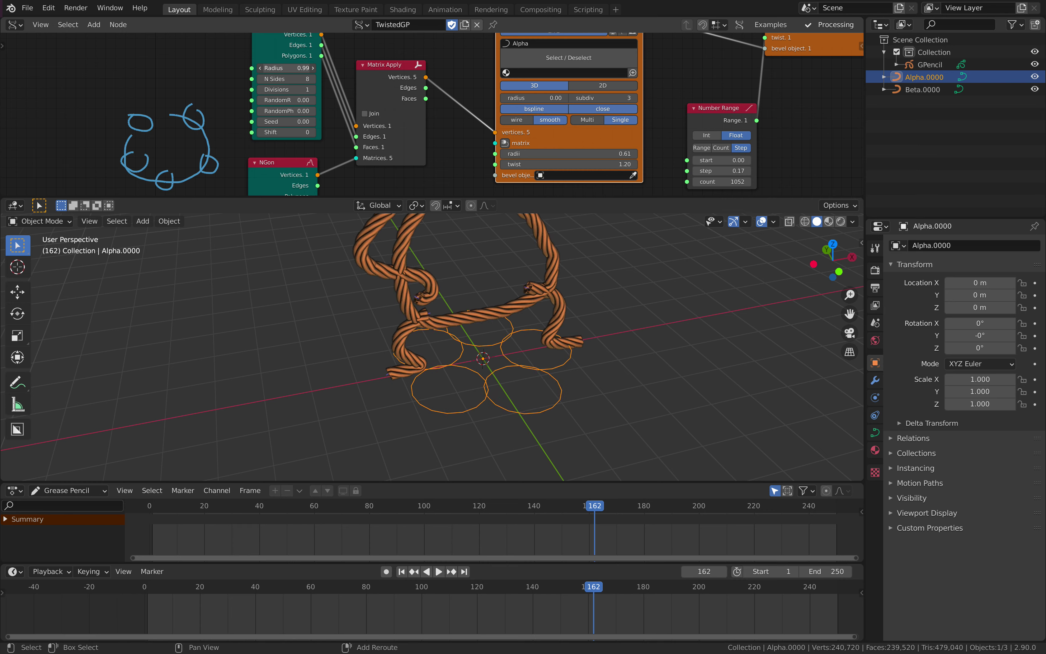
{"action": "scroll", "coordinate": [729, 116], "scroll_direction": "down", "scroll_amount": 4}
Enlarge the node editor and move the Number Range node up between PV Alpha and PV Beta.
{"action": "middle_click_drag", "start_coordinate": [729, 116], "coordinate": [529, 146]}
{"action": "left_click_drag", "start_coordinate": [572, 199], "coordinate": [568, 392]}
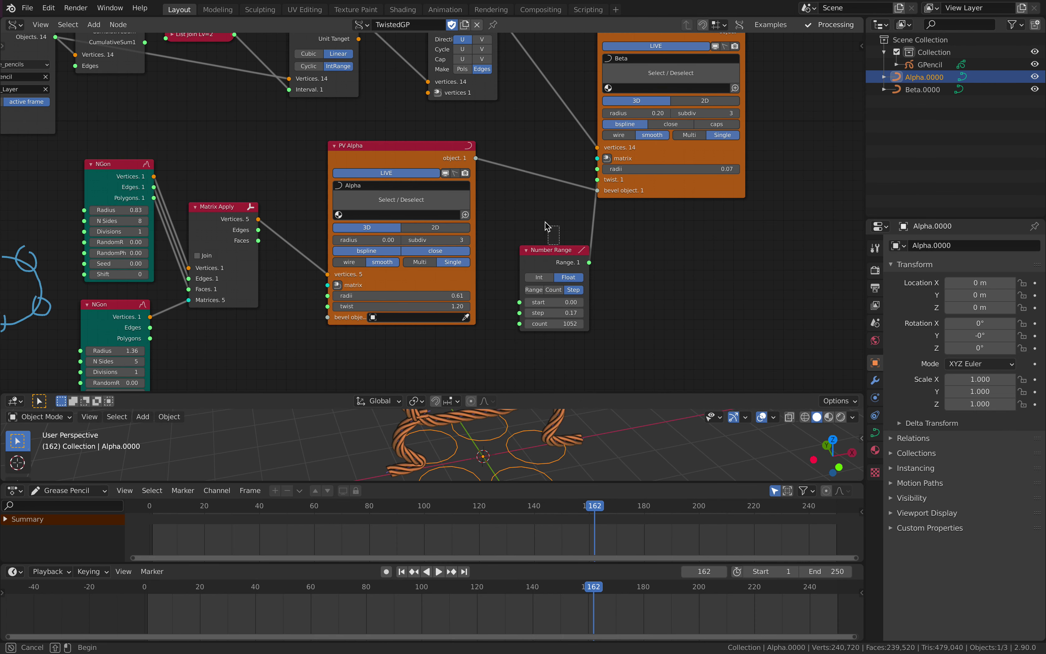
{"action": "left_click_drag", "start_coordinate": [554, 255], "coordinate": [559, 221]}
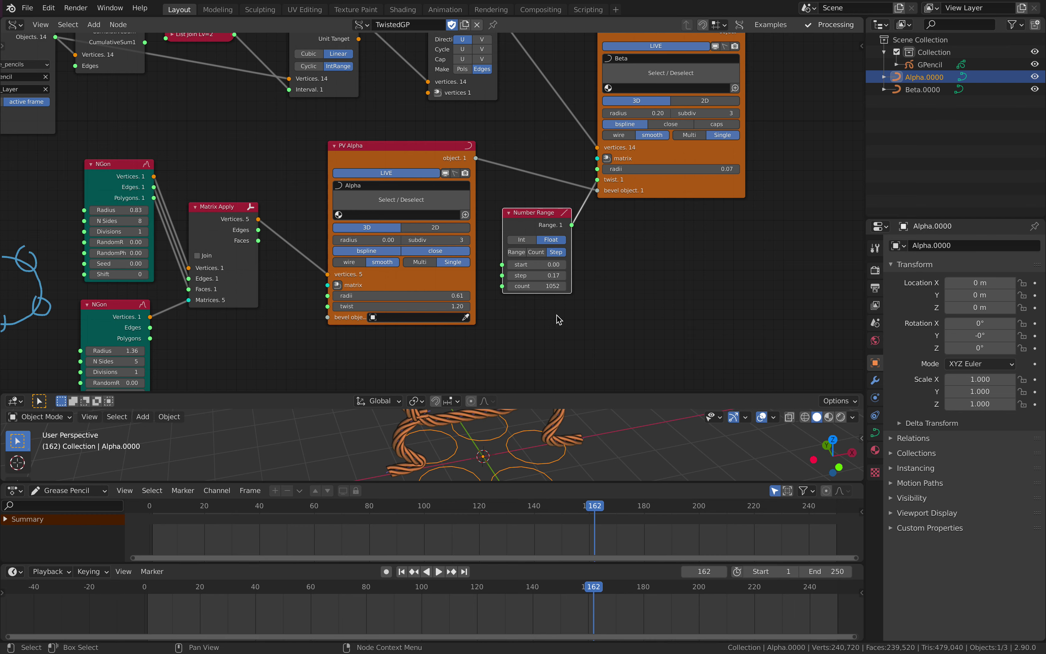
Give the 3D viewport more room and set the Number Range node's count to 1.
{"action": "left_click_drag", "start_coordinate": [591, 393], "coordinate": [569, 306]}
{"action": "middle_click_drag", "start_coordinate": [563, 413], "coordinate": [552, 405]}
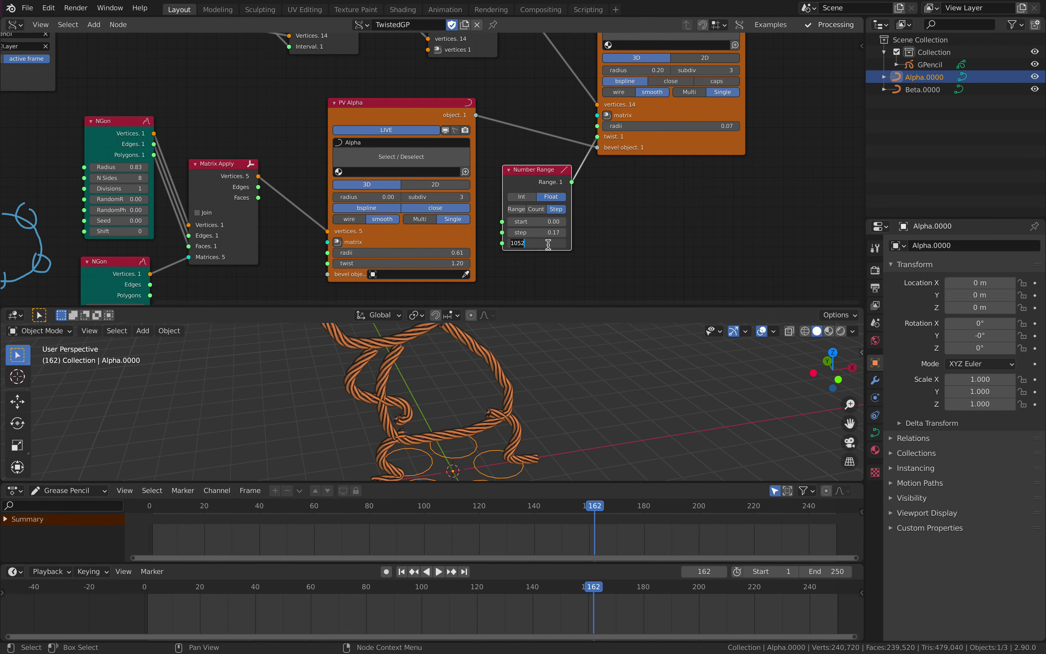
{"action": "key", "text": "Return"}
{"action": "scroll", "coordinate": [480, 428], "scroll_direction": "up", "scroll_amount": 5}
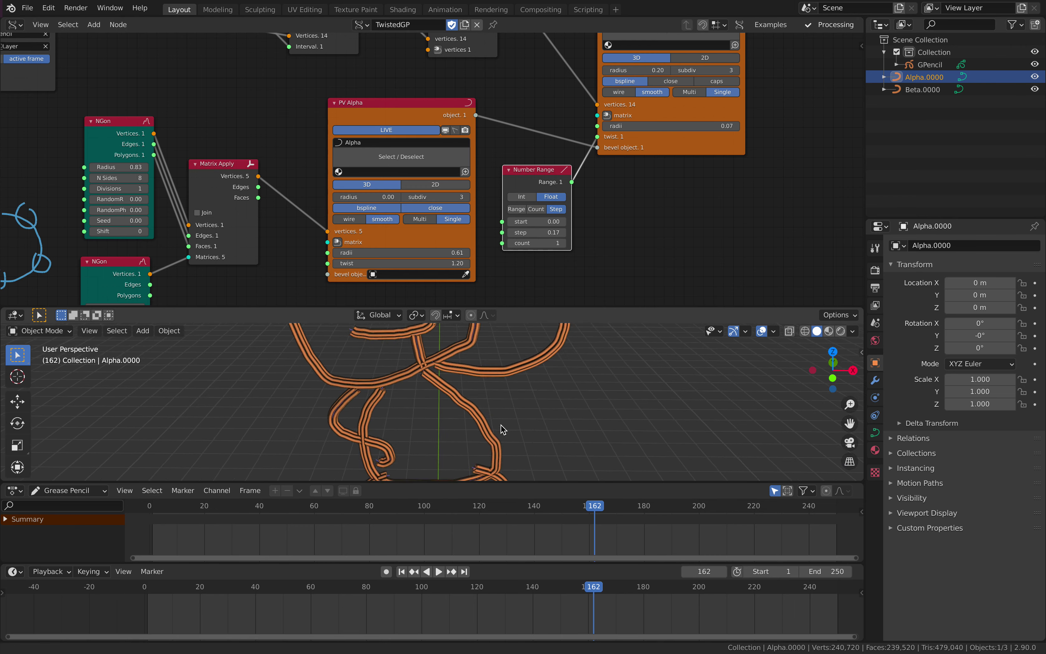
{"action": "middle_click_drag", "start_coordinate": [480, 429], "coordinate": [454, 400]}
{"action": "middle_click_drag", "start_coordinate": [644, 363], "coordinate": [514, 372]}
{"action": "scroll", "coordinate": [638, 373], "scroll_direction": "up", "scroll_amount": 3}
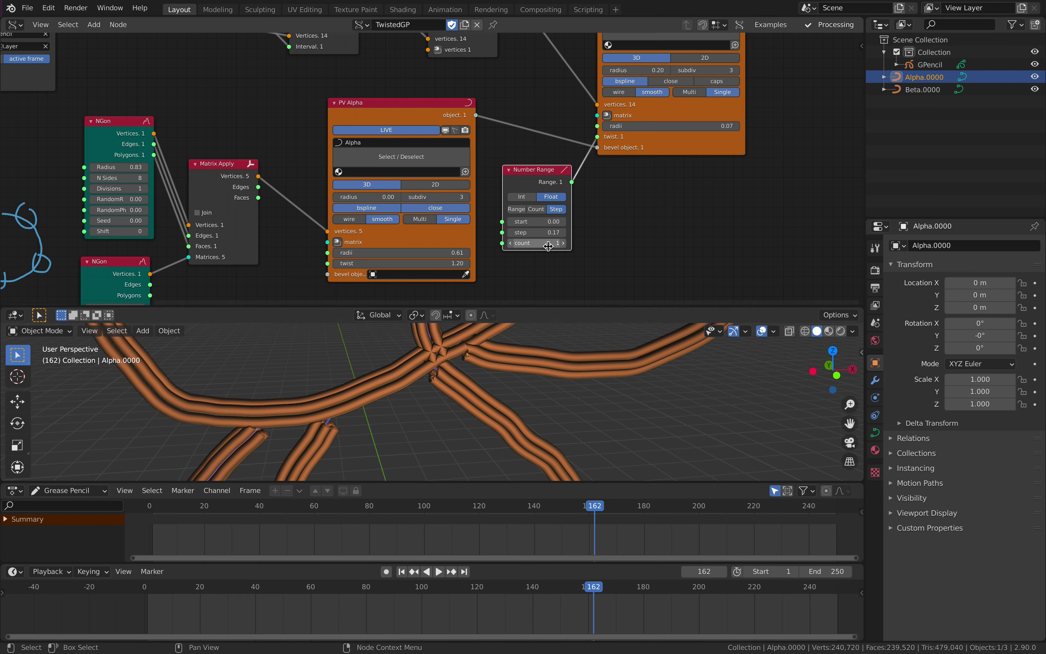
Set the Number Range node's count to 1000 and move the current frame to 182.
{"action": "left_click", "coordinate": [541, 245]}
{"action": "type", "text": "1000"}
{"action": "key", "text": "Return"}
{"action": "mouse_move", "coordinate": [458, 394]}
{"action": "middle_mouse_down"}
{"action": "mouse_move", "coordinate": [630, 376]}
{"action": "mouse_move", "coordinate": [548, 404]}
{"action": "middle_mouse_up"}
{"action": "mouse_move", "coordinate": [627, 506]}
{"action": "left_mouse_down"}
{"action": "mouse_move", "coordinate": [683, 500]}
{"action": "mouse_move", "coordinate": [595, 506]}
{"action": "mouse_move", "coordinate": [698, 507]}
{"action": "left_mouse_up"}
{"action": "key", "text": "Escape"}
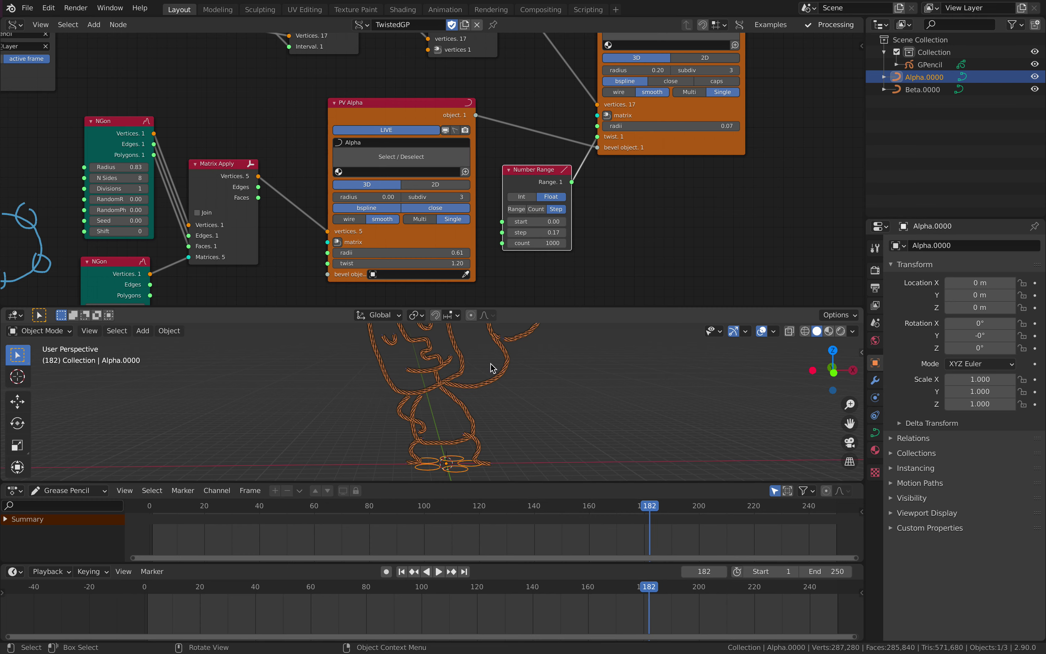
Examine the twisted rope strands of the drawn figure up close and the PV Alpha and PV Beta connections.
{"action": "scroll", "coordinate": [498, 410], "scroll_direction": "up", "scroll_amount": 6}
{"action": "scroll", "coordinate": [497, 411], "scroll_direction": "down", "scroll_amount": 6}
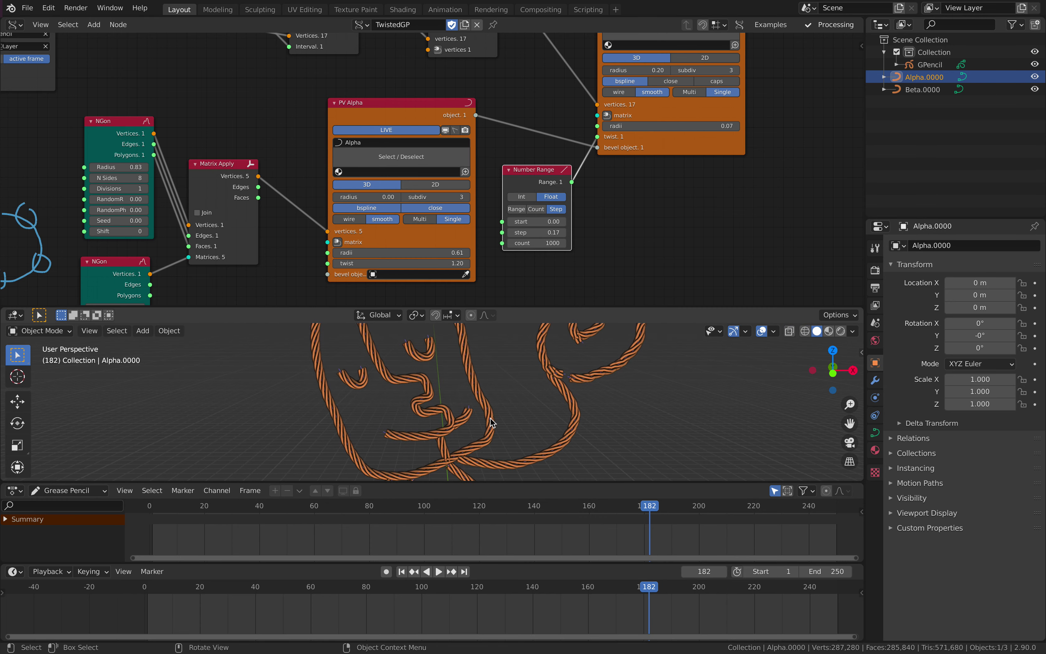
{"action": "mouse_move", "coordinate": [493, 410]}
{"action": "middle_mouse_down"}
{"action": "mouse_move", "coordinate": [649, 413]}
{"action": "mouse_move", "coordinate": [495, 414]}
{"action": "mouse_move", "coordinate": [506, 368]}
{"action": "middle_mouse_up"}
{"action": "scroll", "coordinate": [527, 278], "scroll_direction": "down", "scroll_amount": 3}
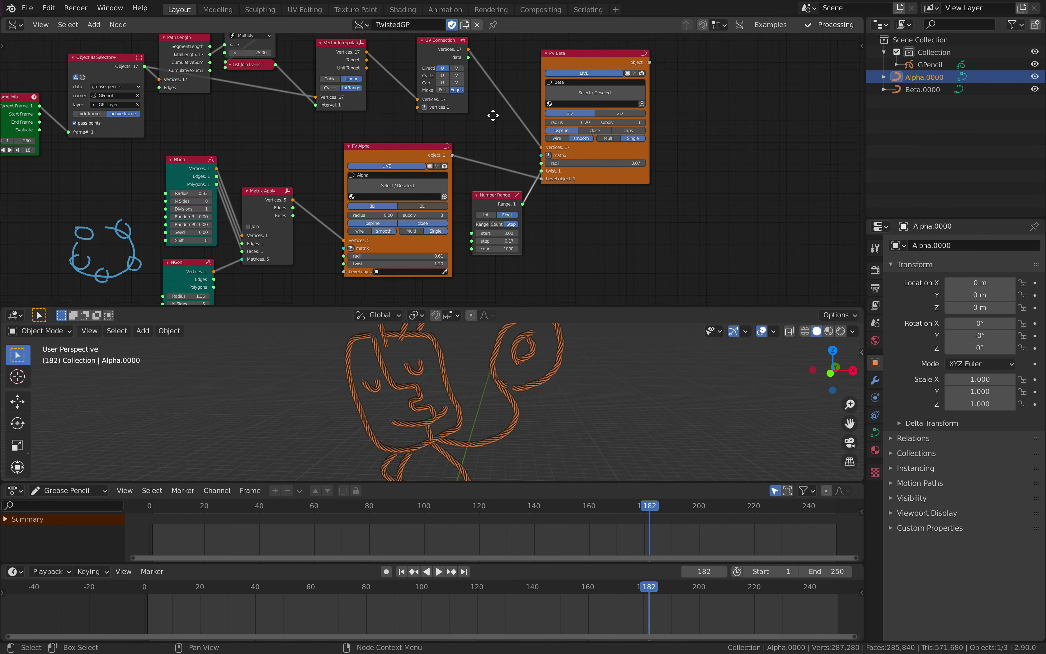
{"action": "middle_click_drag", "start_coordinate": [491, 112], "coordinate": [491, 168]}
{"action": "scroll", "coordinate": [619, 125], "scroll_direction": "up", "scroll_amount": 3}
{"action": "scroll", "coordinate": [637, 119], "scroll_direction": "up", "scroll_amount": 2}
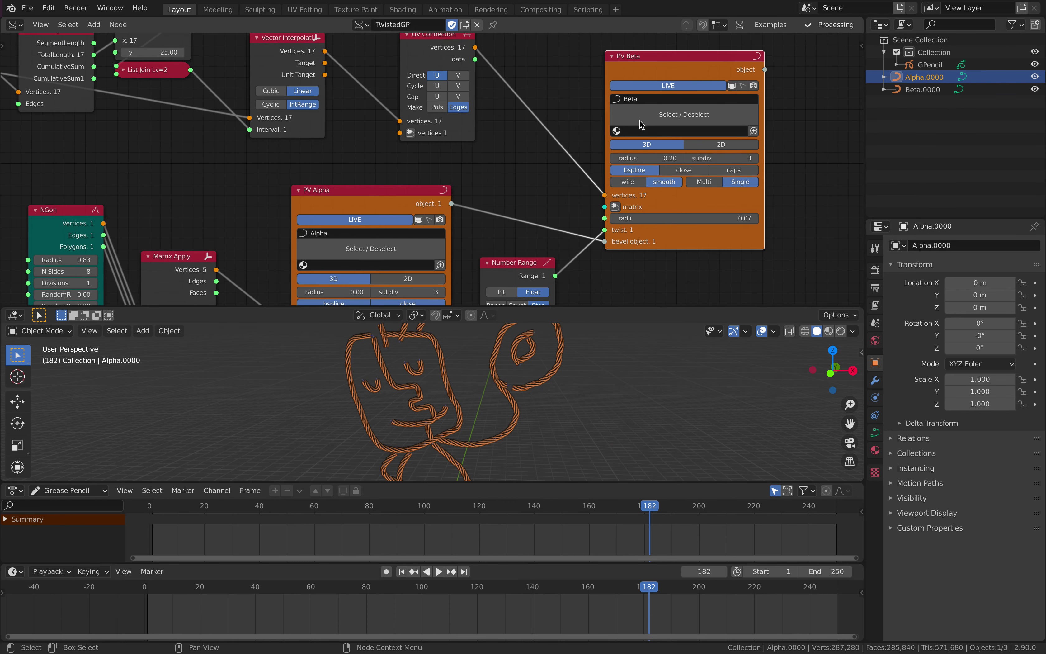
{"action": "middle_click_drag", "start_coordinate": [397, 188], "coordinate": [383, 202]}
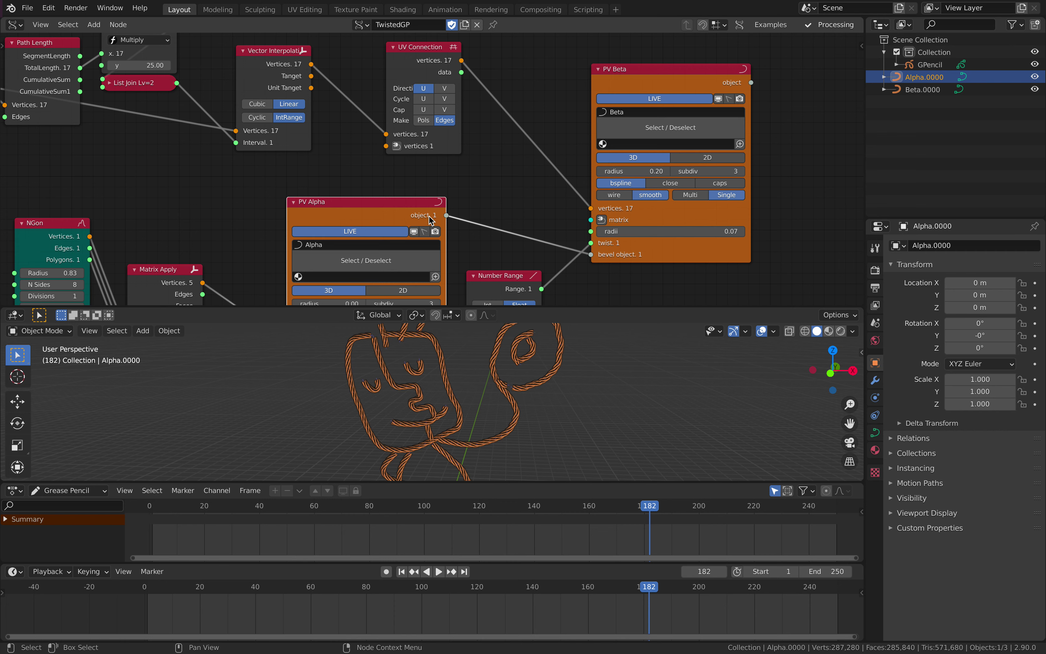
Move the Vector Interpolation and UV Connection nodes closer to the Path Length and Multiply nodes.
{"action": "scroll", "coordinate": [459, 222], "scroll_direction": "down", "scroll_amount": 2}
{"action": "mouse_move", "coordinate": [601, 97]}
{"action": "left_mouse_down"}
{"action": "mouse_move", "coordinate": [611, 97]}
{"action": "mouse_move", "coordinate": [601, 101]}
{"action": "left_mouse_up"}
{"action": "middle_click_drag", "start_coordinate": [433, 77], "coordinate": [503, 88]}
{"action": "left_click_drag", "start_coordinate": [501, 84], "coordinate": [537, 92]}
{"action": "left_click_drag", "start_coordinate": [374, 88], "coordinate": [426, 82]}
{"action": "middle_click_drag", "start_coordinate": [374, 88], "coordinate": [512, 106]}
{"action": "left_click_drag", "start_coordinate": [405, 70], "coordinate": [408, 68]}
{"action": "left_click_drag", "start_coordinate": [541, 99], "coordinate": [463, 87]}
{"action": "left_click_drag", "start_coordinate": [650, 111], "coordinate": [551, 102]}
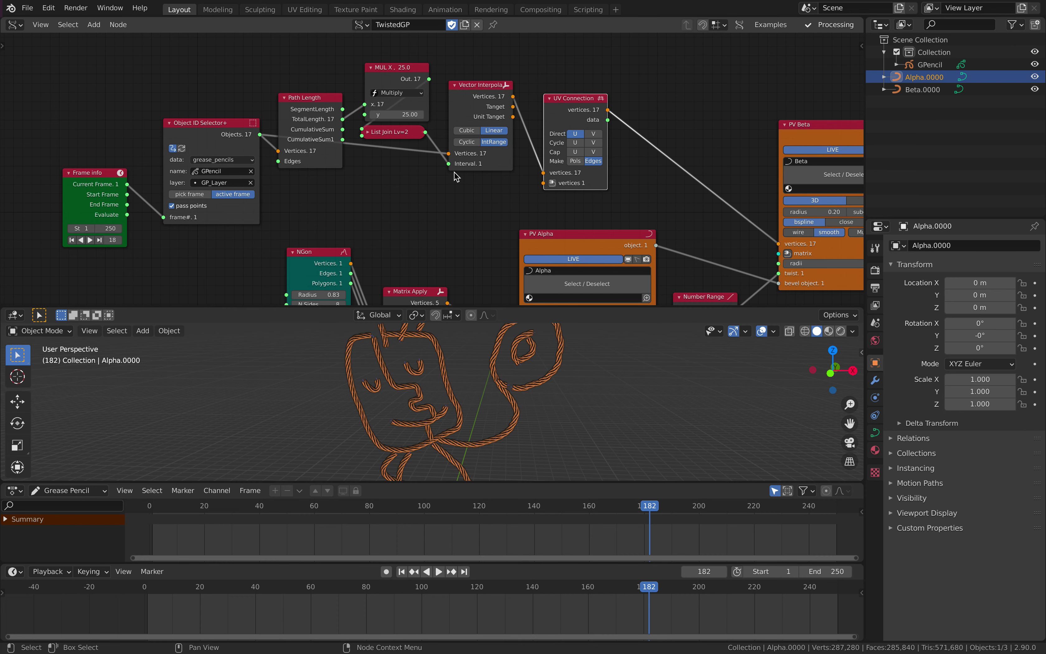
Set the y value of the Multiply node after Path Length to 10.
{"action": "middle_click_drag", "start_coordinate": [366, 138], "coordinate": [414, 106]}
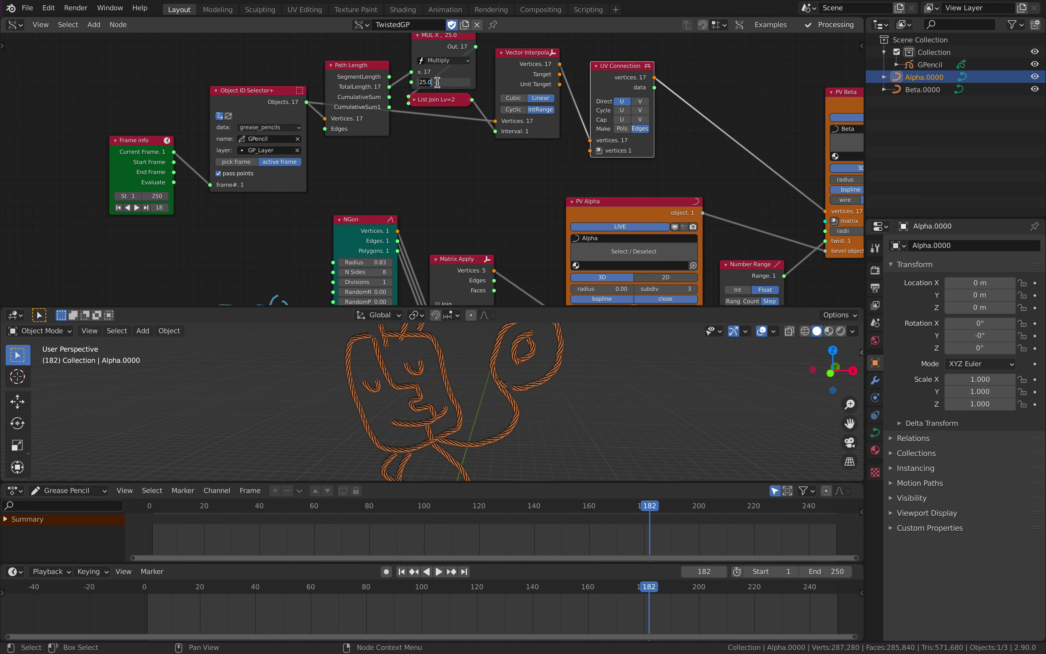
{"action": "key", "text": "Return"}
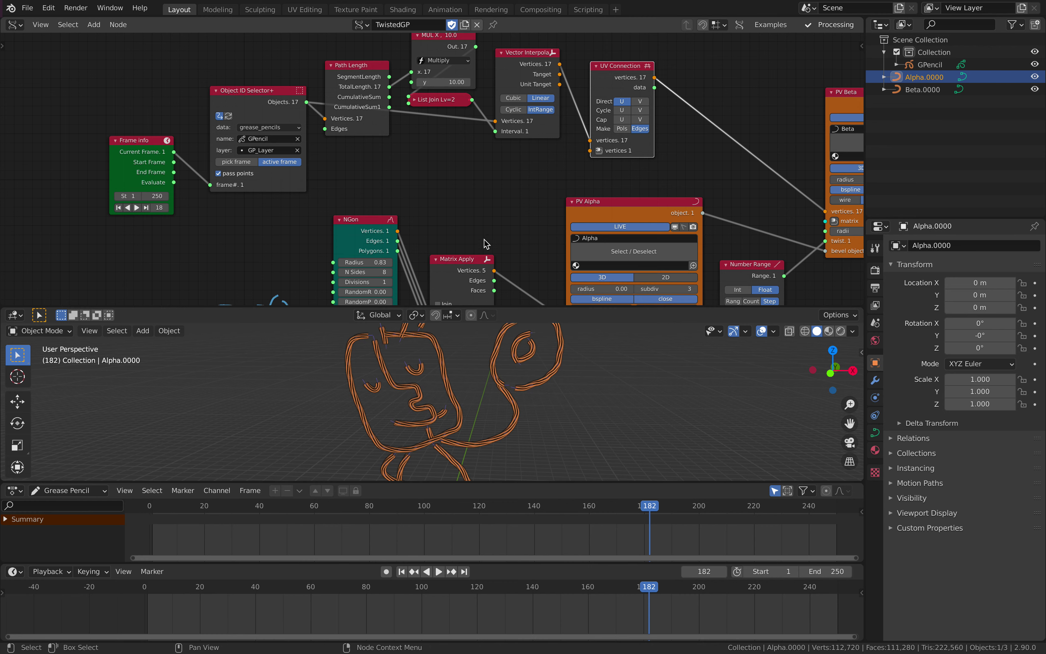
{"action": "middle_click_drag", "start_coordinate": [486, 244], "coordinate": [479, 157]}
{"action": "scroll", "coordinate": [597, 184], "scroll_direction": "down", "scroll_amount": 2}
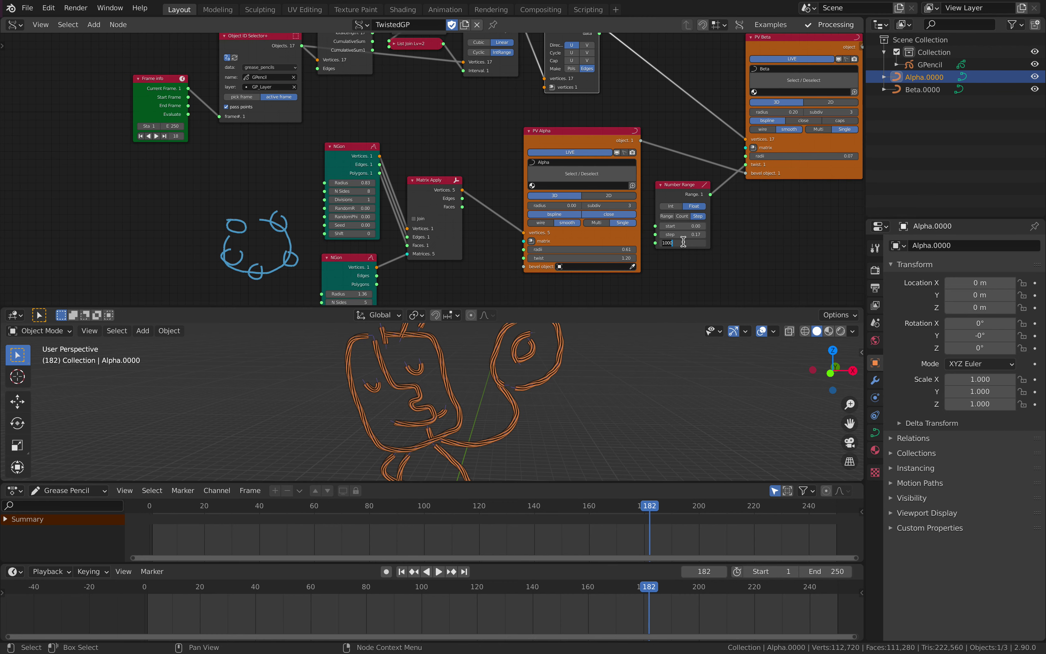
Play the animation to review the rope figure, and scrub back to frame 5.
{"action": "left_click", "coordinate": [608, 512]}
{"action": "mouse_move", "coordinate": [608, 506]}
{"action": "left_mouse_down"}
{"action": "mouse_move", "coordinate": [383, 506]}
{"action": "mouse_move", "coordinate": [498, 507]}
{"action": "left_mouse_up"}
{"action": "key", "text": "space"}
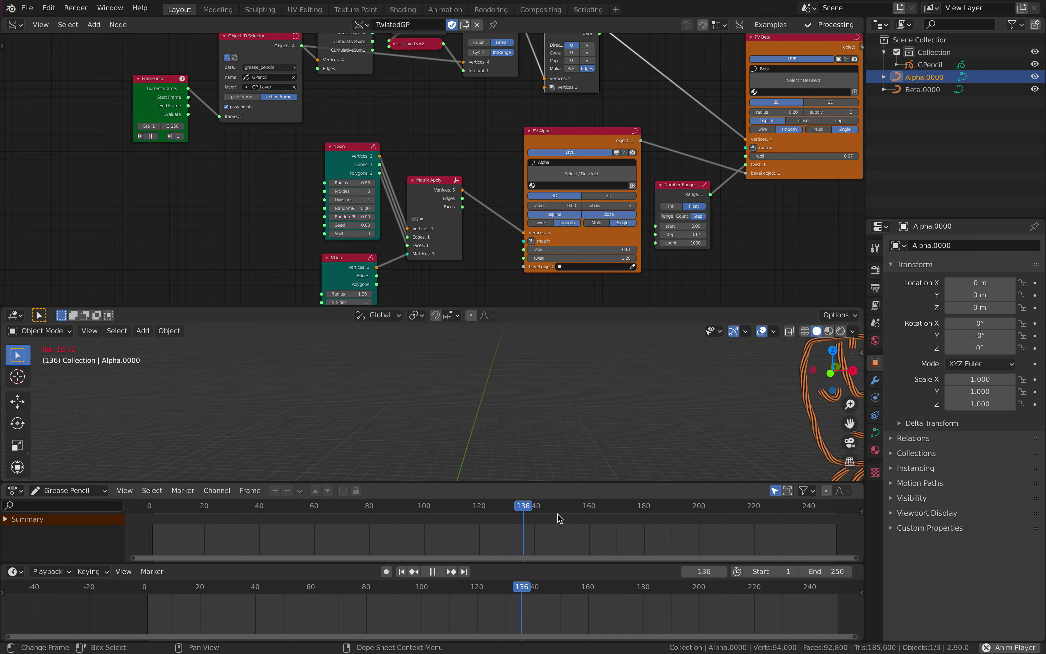
{"action": "scroll", "coordinate": [591, 430], "scroll_direction": "down", "scroll_amount": 5}
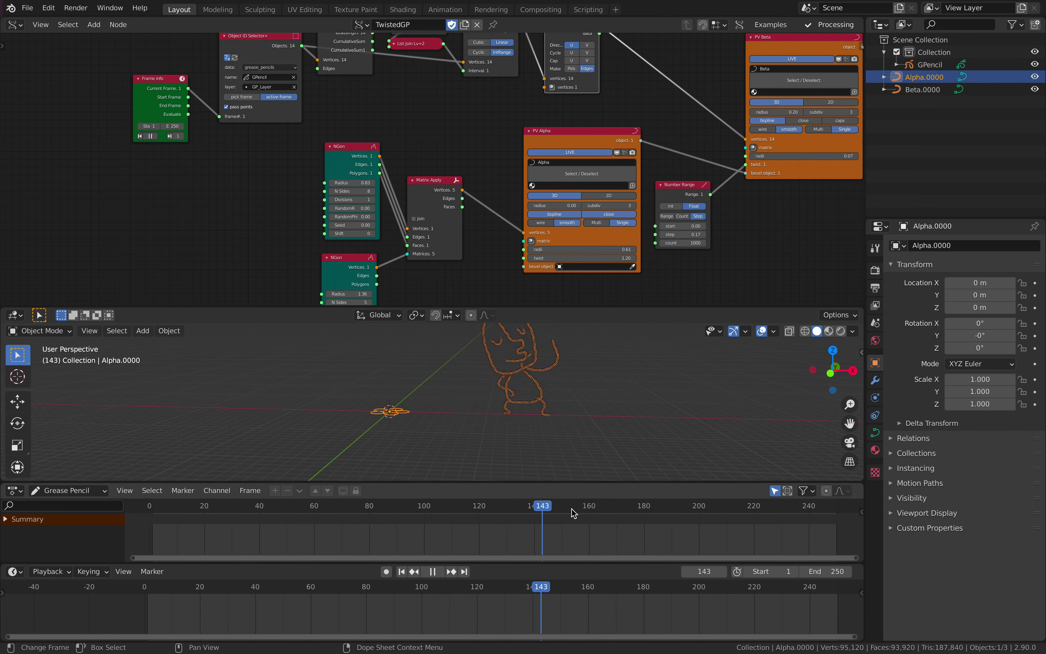
{"action": "left_click_drag", "start_coordinate": [380, 509], "coordinate": [163, 507]}
{"action": "key", "text": "space"}
{"action": "scroll", "coordinate": [342, 461], "scroll_direction": "up", "scroll_amount": 1}
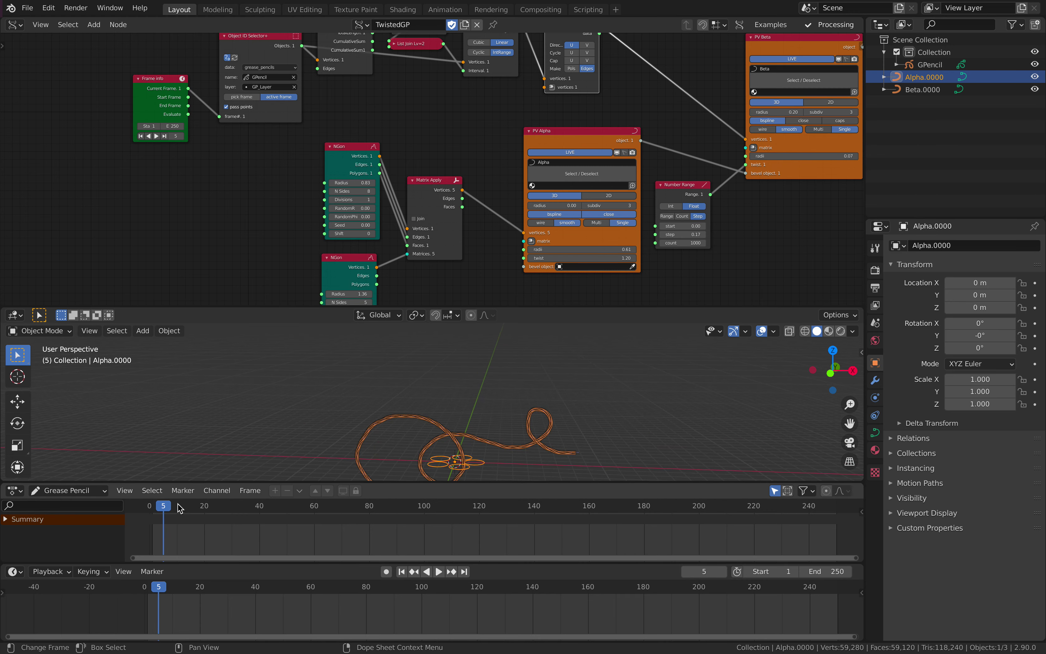
Draw a loose looping stroke on the GPencil object in Draw mode at frame 18, and return to Object Mode at frame 19.
{"action": "left_click", "coordinate": [199, 510]}
{"action": "key", "text": "space"}
{"action": "left_click", "coordinate": [929, 64]}
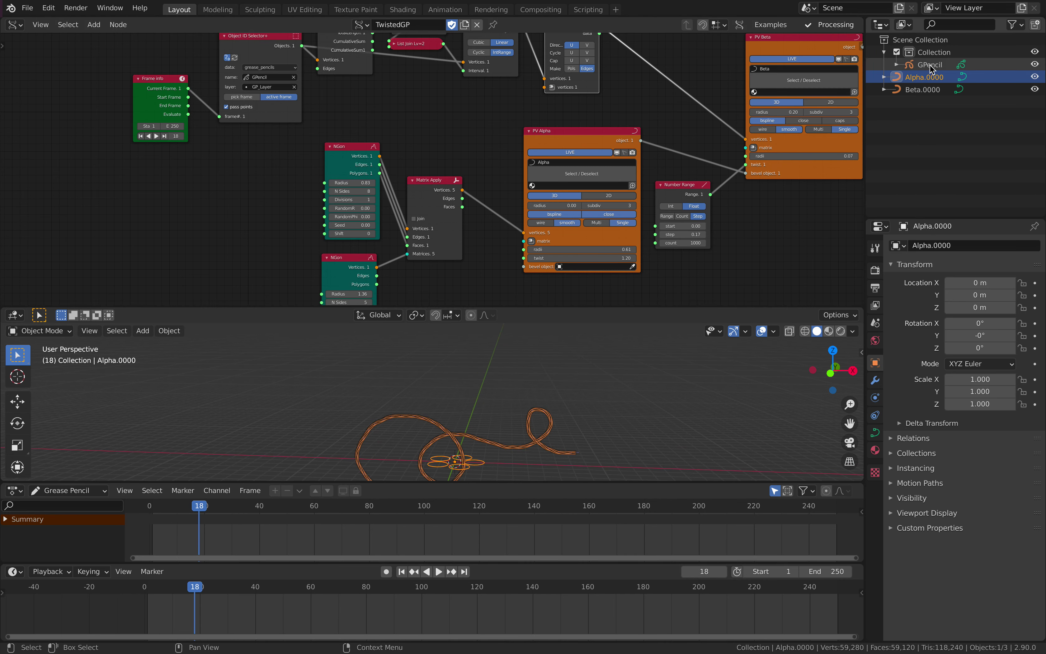
{"action": "left_click", "coordinate": [55, 333]}
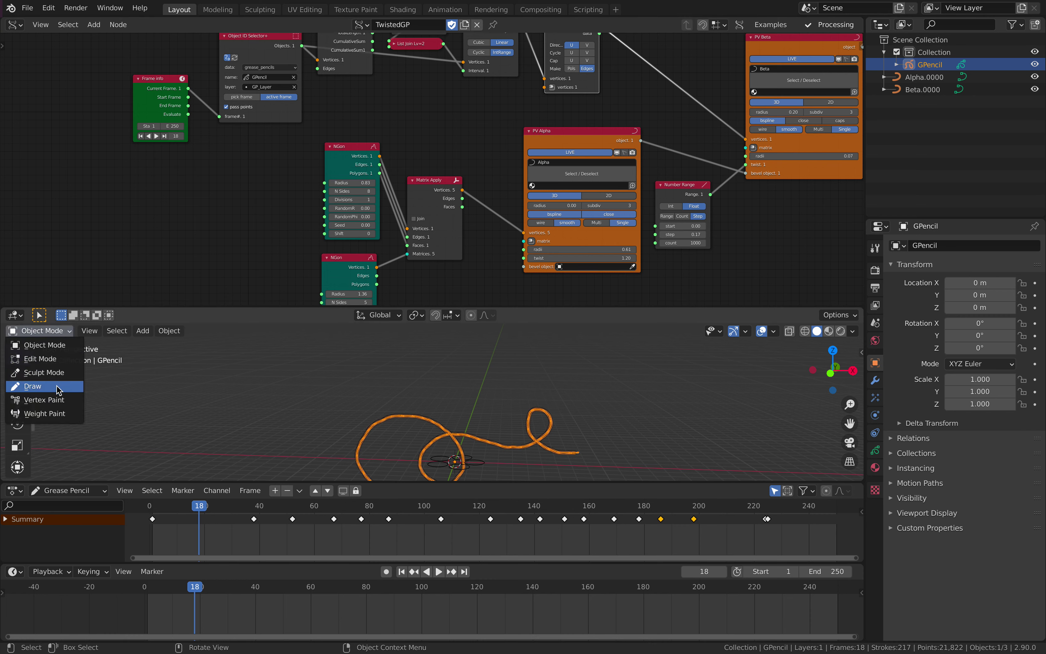
{"action": "left_click", "coordinate": [58, 387]}
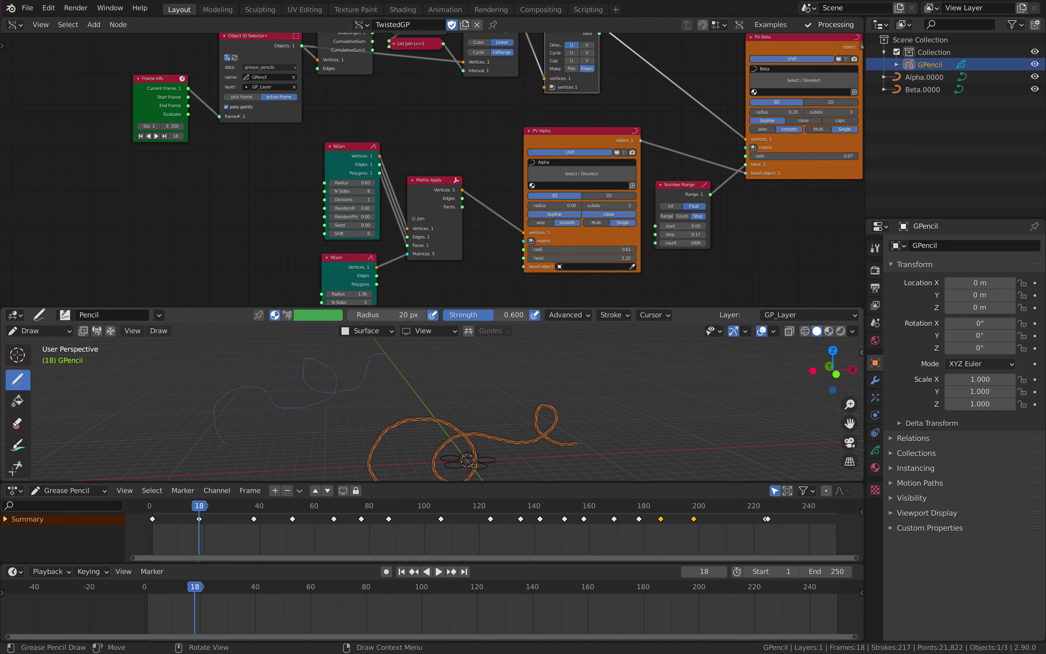
{"action": "key", "text": "Right"}
{"action": "left_click", "coordinate": [55, 332]}
{"action": "left_click", "coordinate": [47, 346]}
Add a cube at the world origin and scale it up to about 3.75.
{"action": "middle_click_drag", "start_coordinate": [389, 394], "coordinate": [395, 414]}
{"action": "key", "text": "shift+a"}
{"action": "mouse_move", "coordinate": [394, 408]}
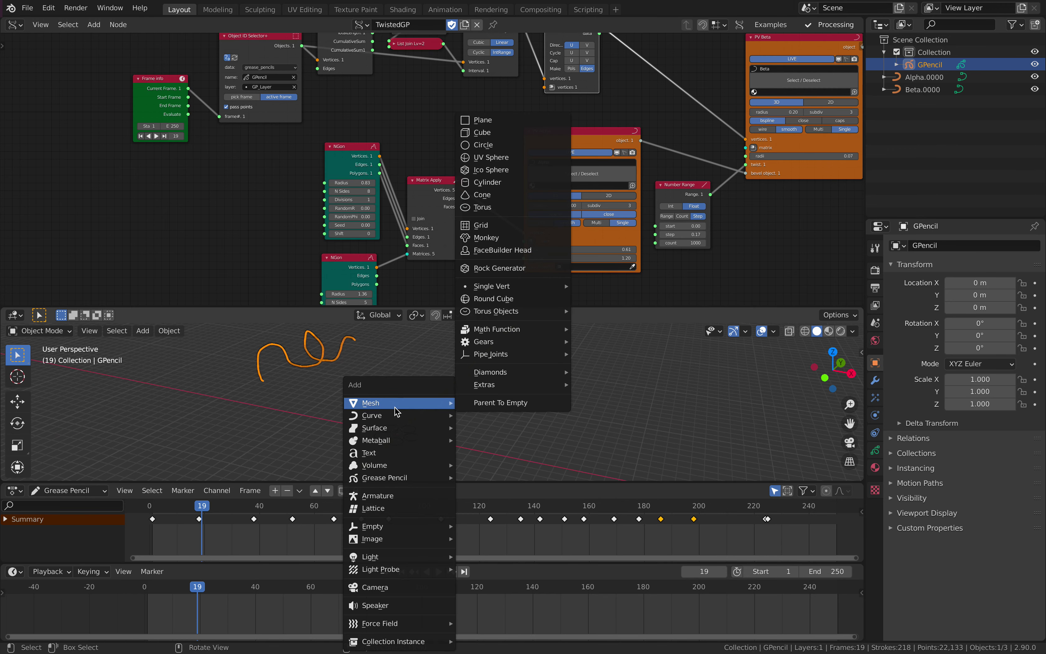
{"action": "left_click", "coordinate": [502, 136]}
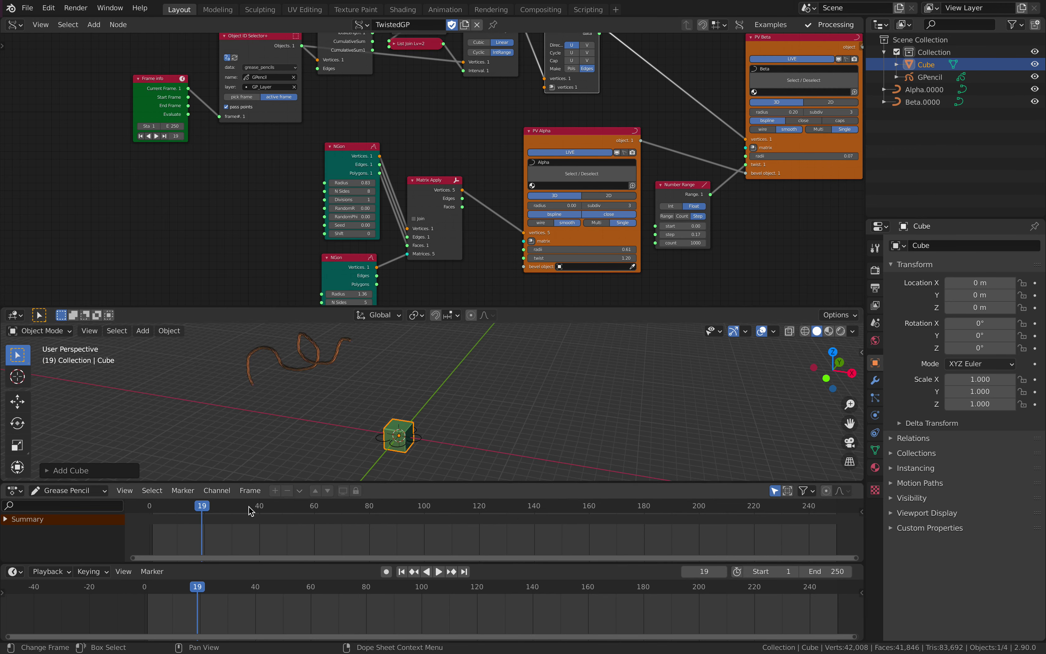
{"action": "key", "text": "s"}
{"action": "left_click", "coordinate": [277, 515]}
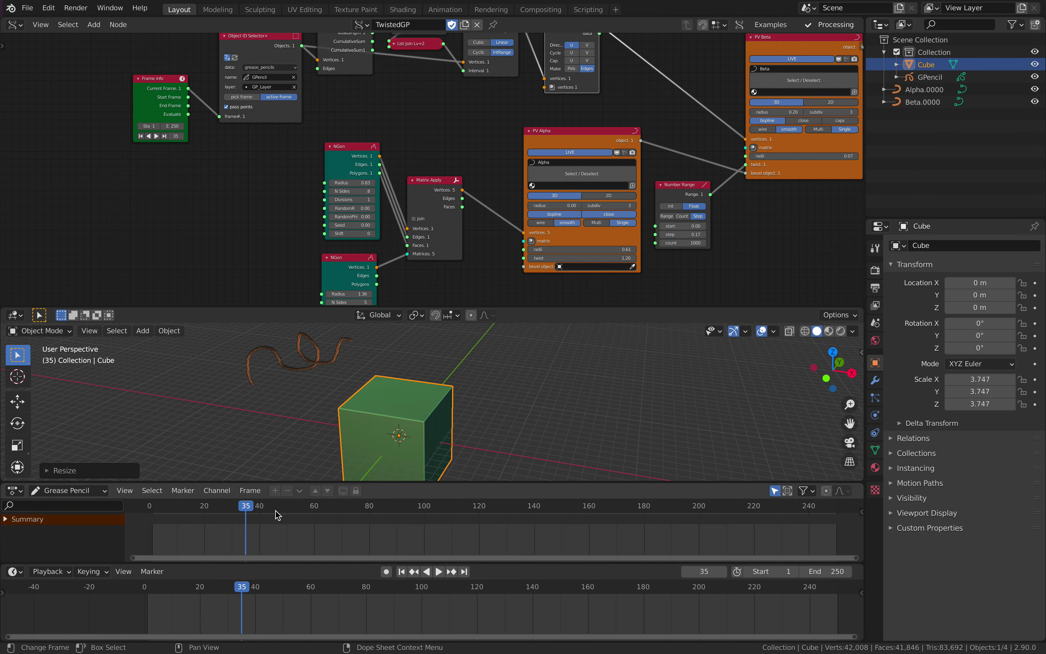
Move to frame 36 and enlarge the 3D viewport until only a thin strip of the node editor remains.
{"action": "left_click_drag", "start_coordinate": [253, 504], "coordinate": [251, 504]}
{"action": "middle_click_drag", "start_coordinate": [325, 442], "coordinate": [428, 389]}
{"action": "left_click", "coordinate": [249, 505]}
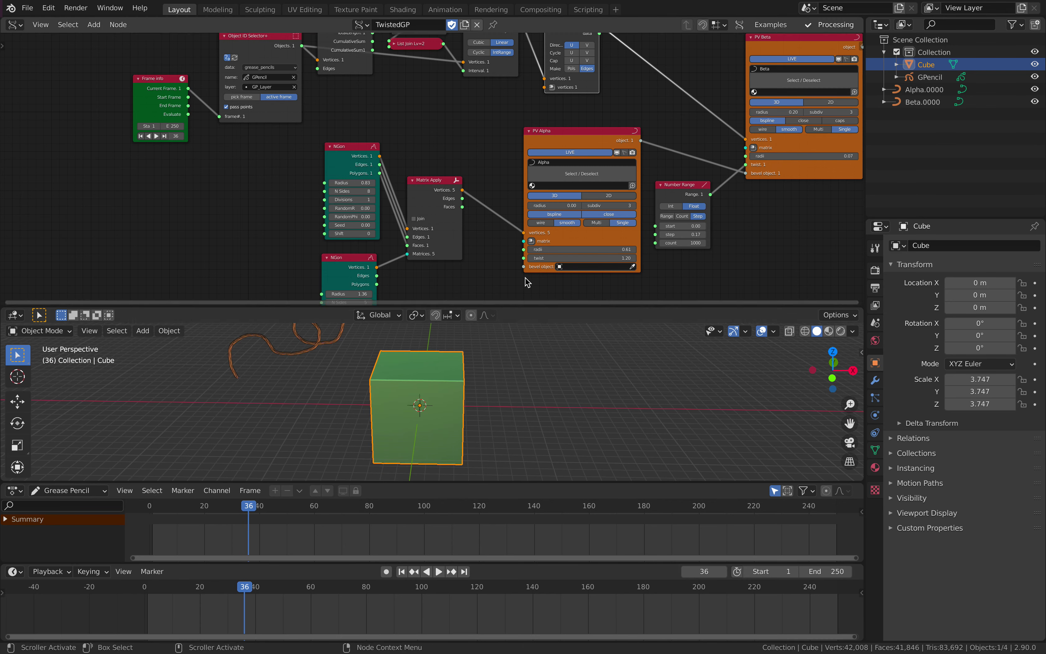
{"action": "left_click_drag", "start_coordinate": [539, 306], "coordinate": [551, 194]}
{"action": "scroll", "coordinate": [552, 191], "scroll_direction": "down", "scroll_amount": 6}
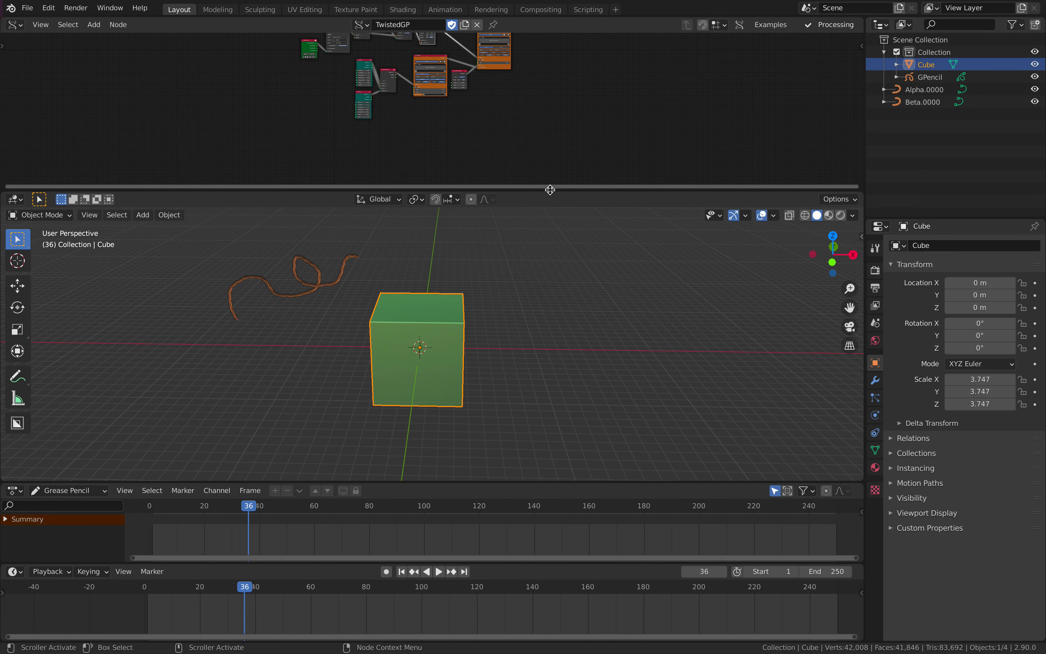
{"action": "left_click_drag", "start_coordinate": [552, 178], "coordinate": [542, 94]}
{"action": "middle_click_drag", "start_coordinate": [442, 230], "coordinate": [453, 230]}
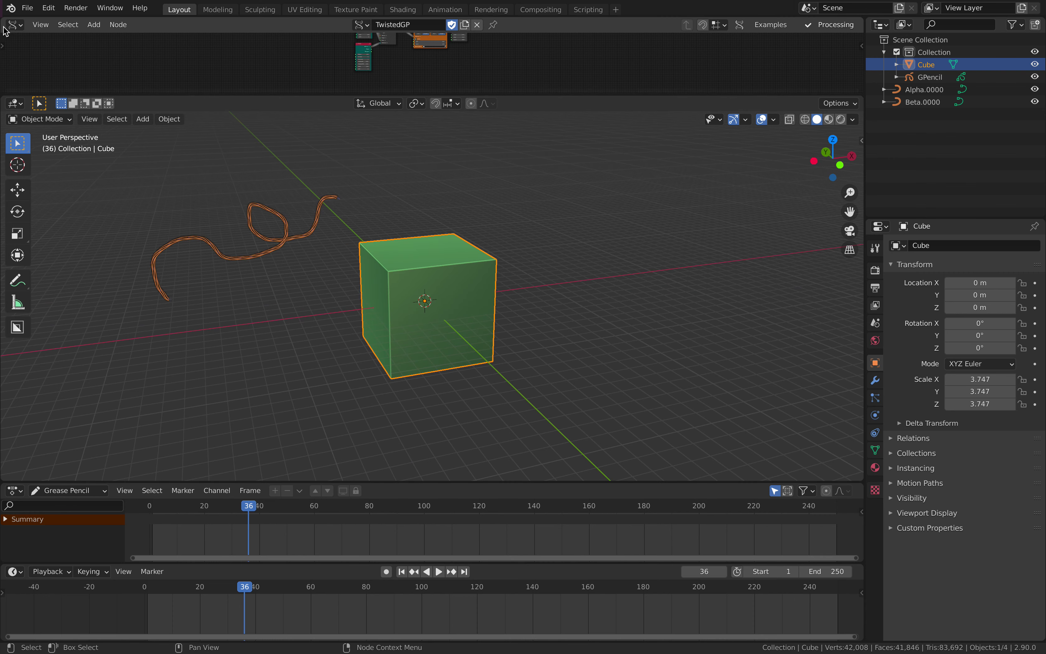
Save the file under the incremented name twisted_cable_007.blend on the Desktop.
{"action": "left_click", "coordinate": [28, 8]}
{"action": "left_click", "coordinate": [47, 100]}
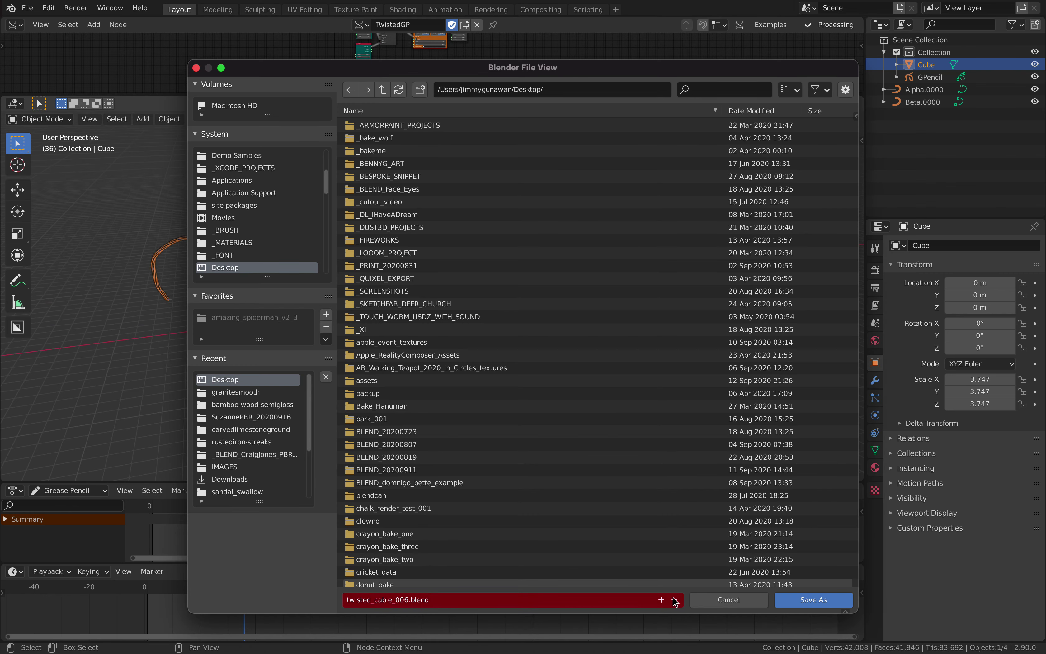
{"action": "left_click", "coordinate": [666, 603]}
{"action": "left_click", "coordinate": [800, 605]}
Switch the GPencil object to Draw mode and edit the offset of its Surface stroke placement.
{"action": "middle_click_drag", "start_coordinate": [450, 327], "coordinate": [474, 316]}
{"action": "scroll", "coordinate": [474, 315], "scroll_direction": "up", "scroll_amount": 3}
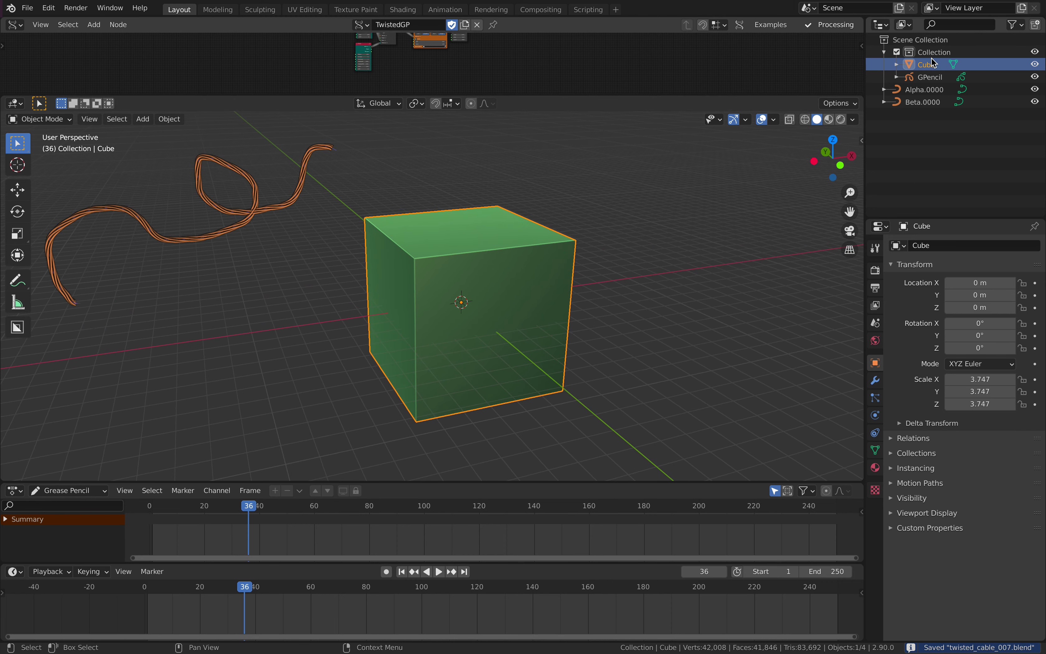
{"action": "left_click", "coordinate": [929, 77]}
{"action": "left_click", "coordinate": [48, 119]}
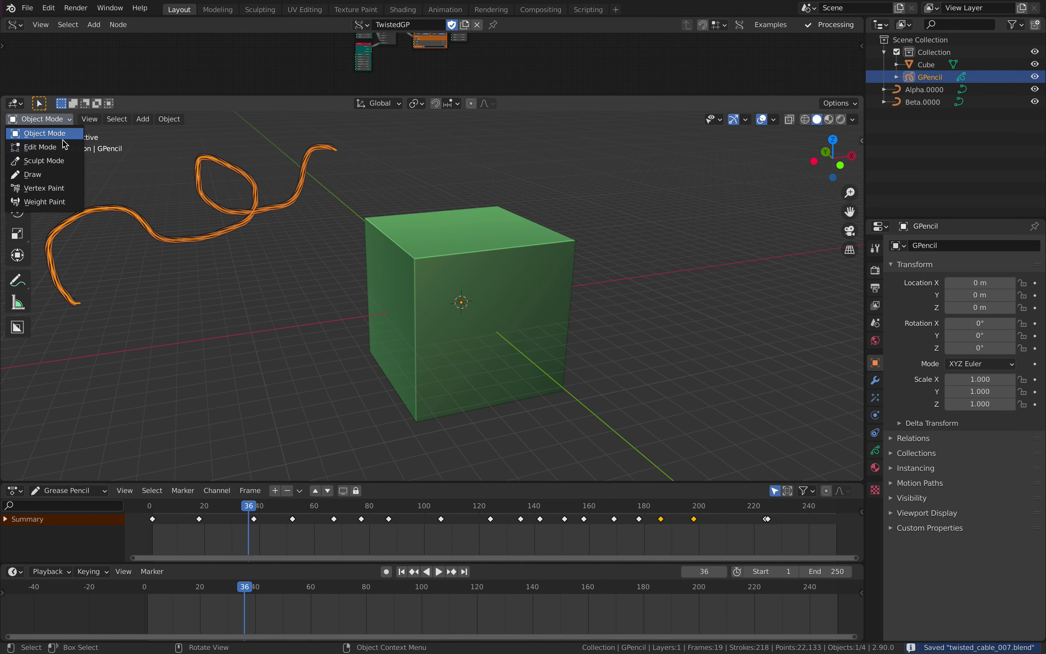
{"action": "left_click", "coordinate": [58, 174]}
{"action": "middle_click_drag", "start_coordinate": [373, 192], "coordinate": [377, 205]}
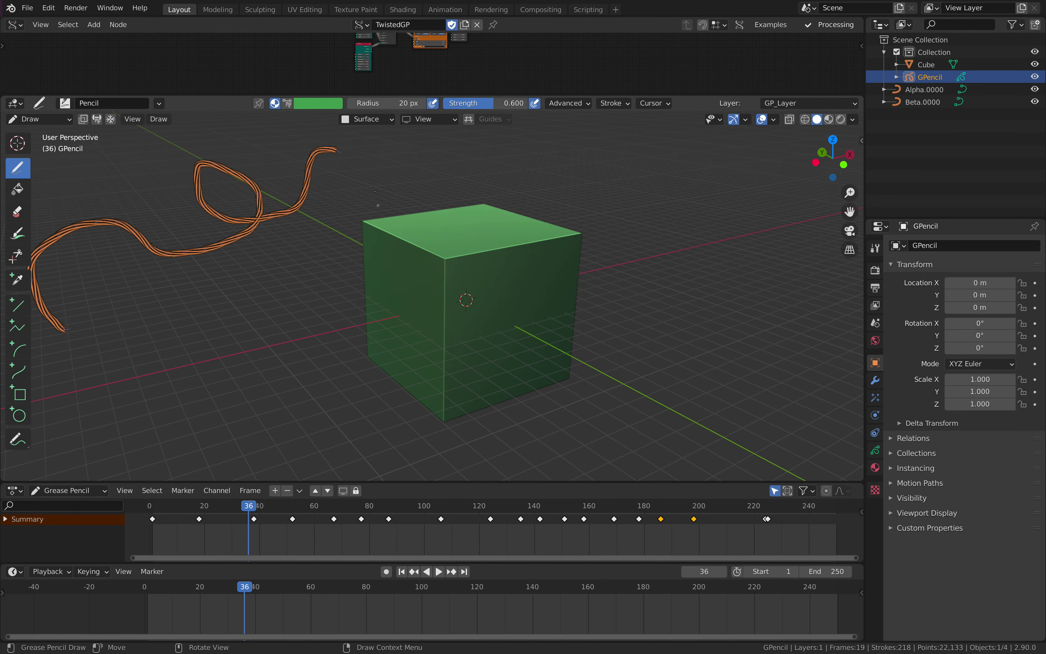
{"action": "left_click", "coordinate": [372, 121]}
{"action": "left_click", "coordinate": [376, 226]}
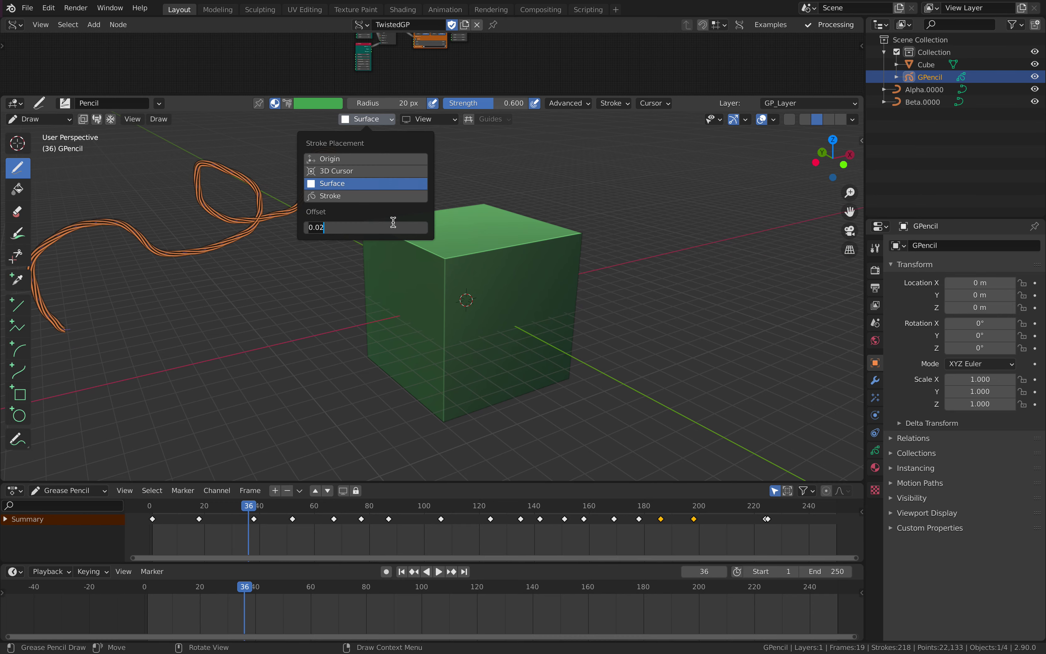
{"action": "key", "text": "Return"}
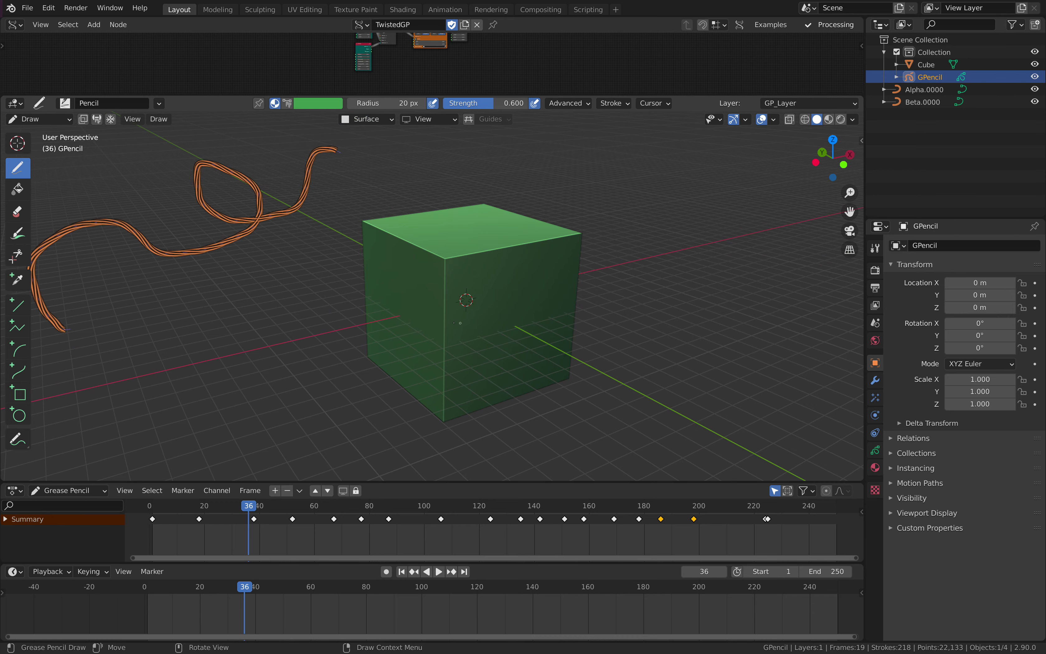
Draw grease pencil strokes along the cube's edges on all sides at frame 36.
{"action": "middle_click_drag", "start_coordinate": [432, 316], "coordinate": [443, 327]}
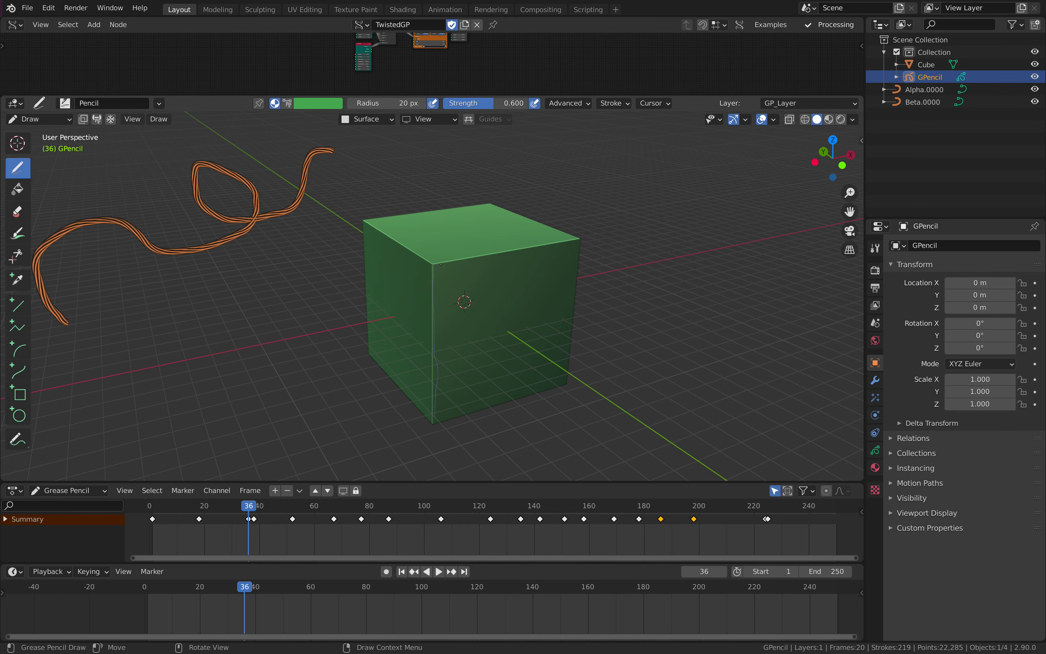
{"action": "middle_click_drag", "start_coordinate": [464, 301], "coordinate": [457, 303]}
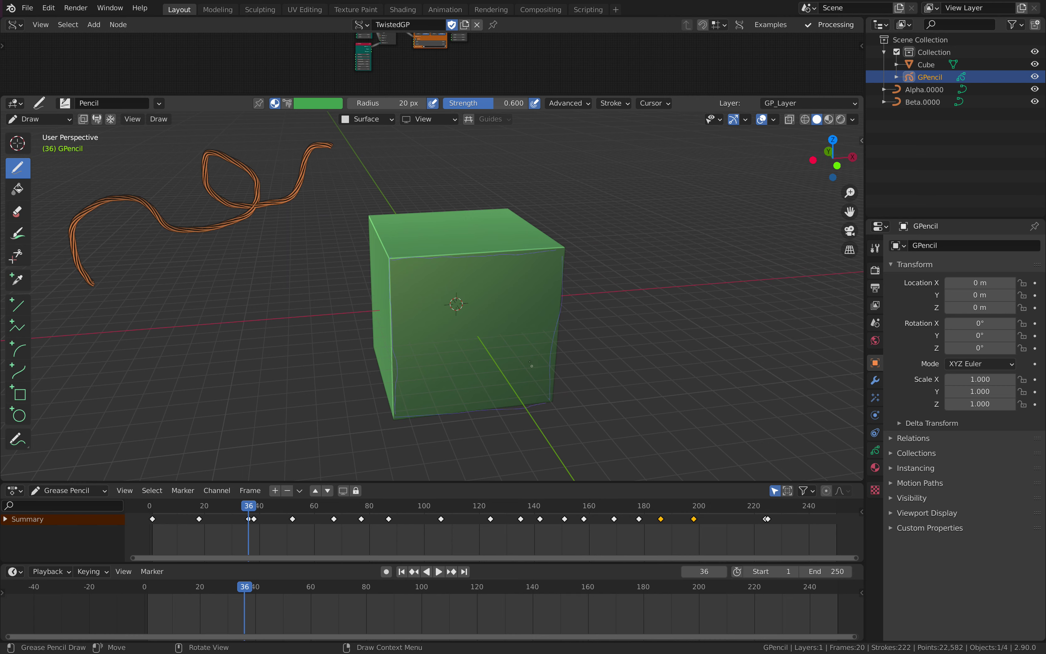
{"action": "middle_click_drag", "start_coordinate": [530, 361], "coordinate": [408, 321]}
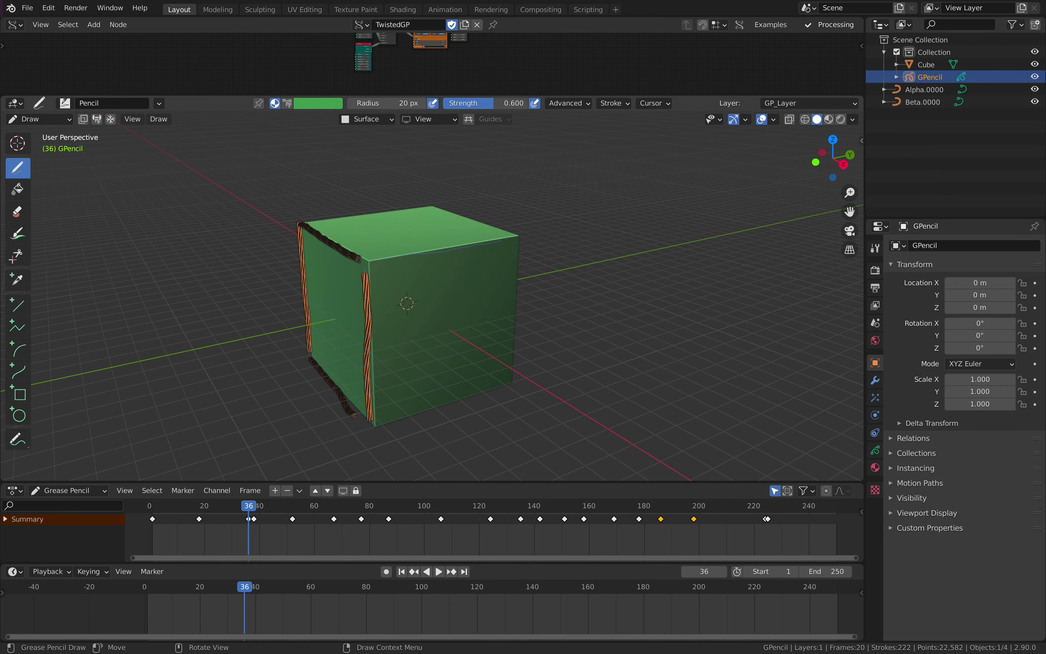
{"action": "middle_click_drag", "start_coordinate": [389, 372], "coordinate": [345, 417]}
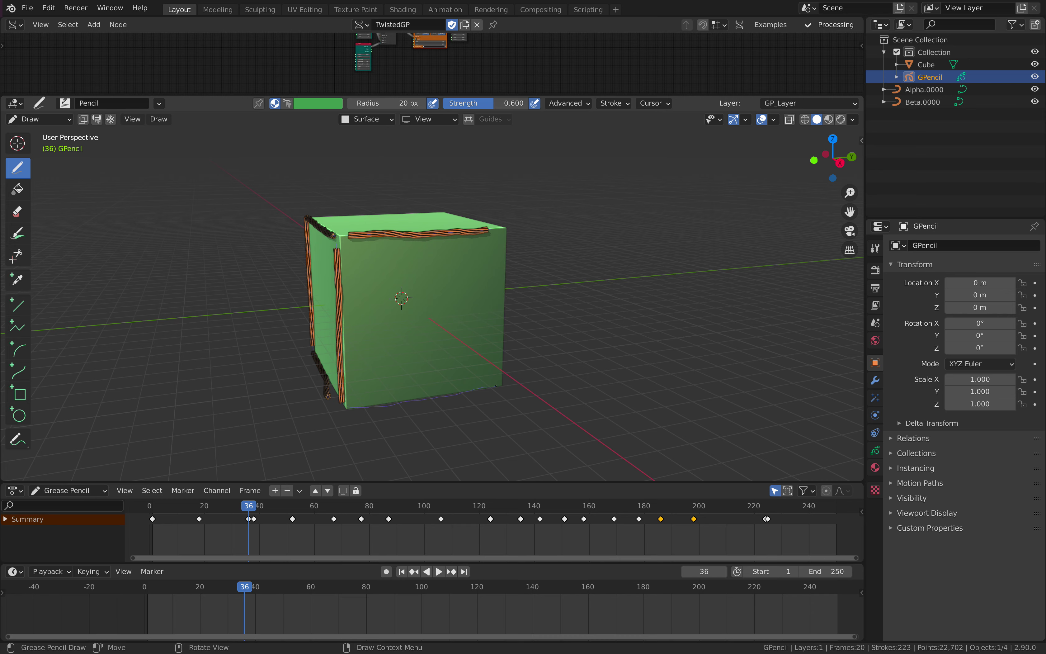
{"action": "middle_click_drag", "start_coordinate": [496, 385], "coordinate": [387, 256]}
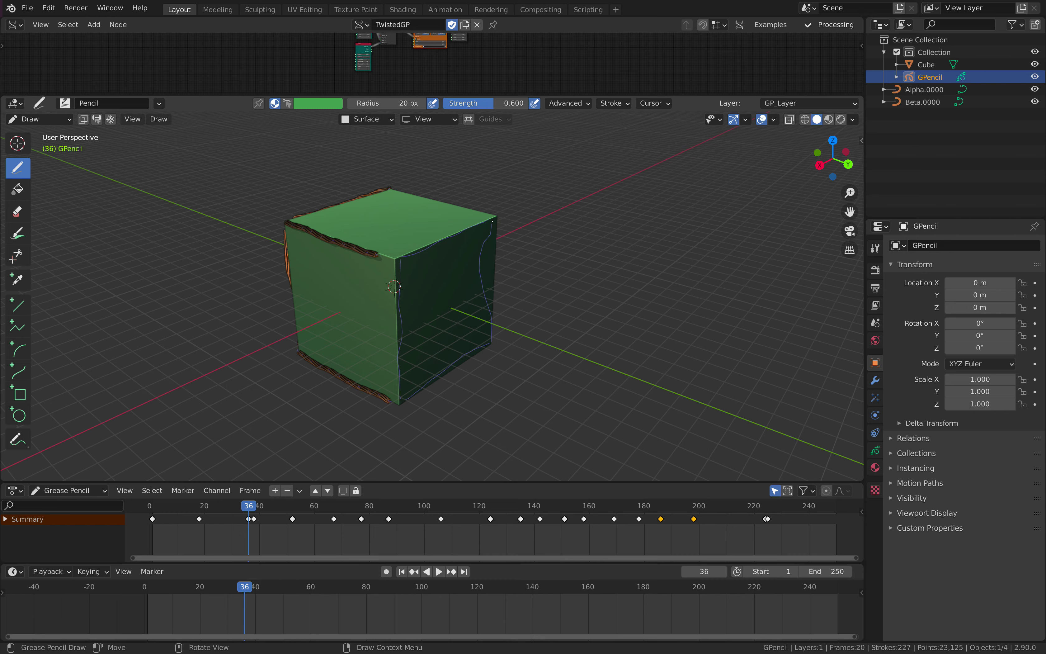
{"action": "key", "text": "Right"}
{"action": "key", "text": "Left"}
{"action": "middle_click_drag", "start_coordinate": [493, 220], "coordinate": [404, 253]}
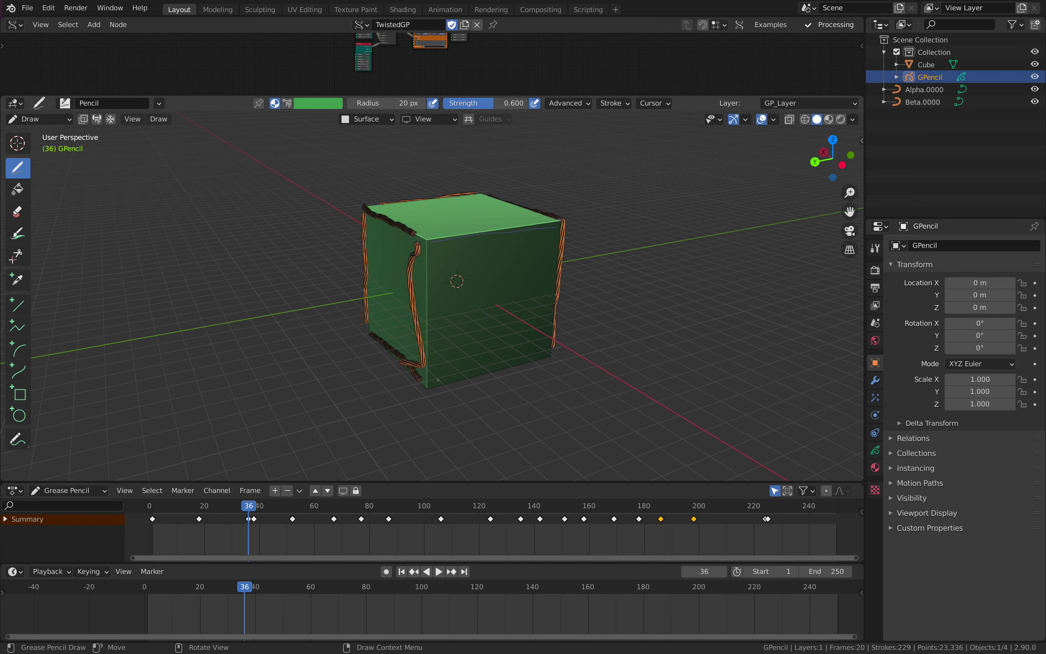
{"action": "middle_click_drag", "start_coordinate": [589, 310], "coordinate": [481, 314]}
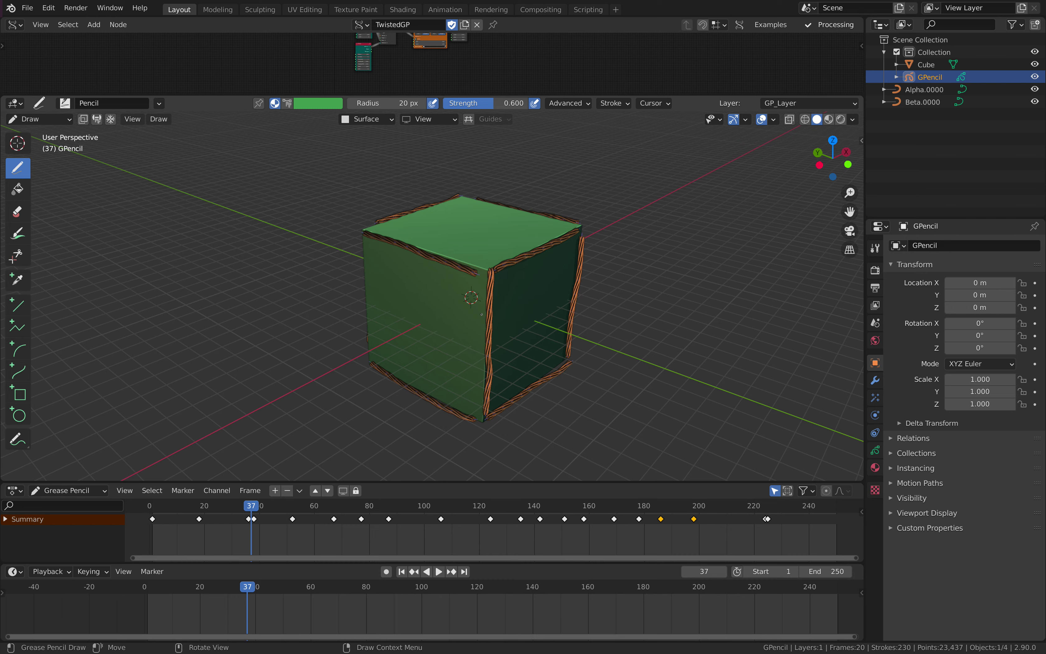
Return to Object Mode and select the cube.
{"action": "left_click", "coordinate": [39, 119]}
{"action": "left_click", "coordinate": [48, 135]}
{"action": "middle_click_drag", "start_coordinate": [182, 181], "coordinate": [443, 206]}
{"action": "left_click", "coordinate": [445, 208]}
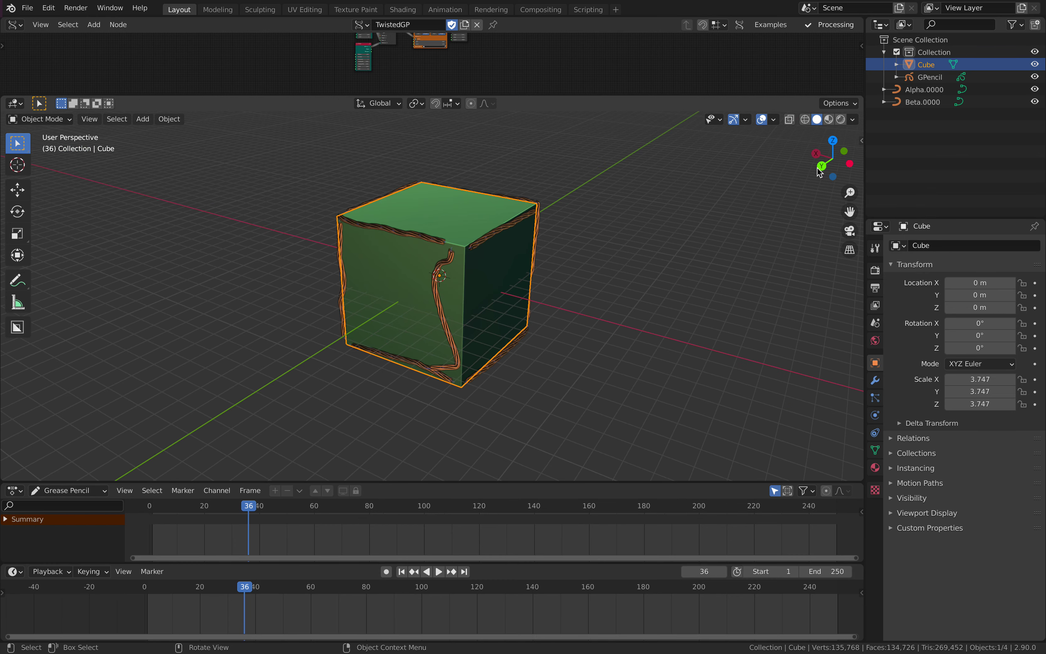
Hide the cube in the viewport so only the rope-covered edges remain.
{"action": "left_click", "coordinate": [1035, 64]}
{"action": "middle_click_drag", "start_coordinate": [742, 202], "coordinate": [529, 286]}
{"action": "scroll", "coordinate": [526, 281], "scroll_direction": "up", "scroll_amount": 1}
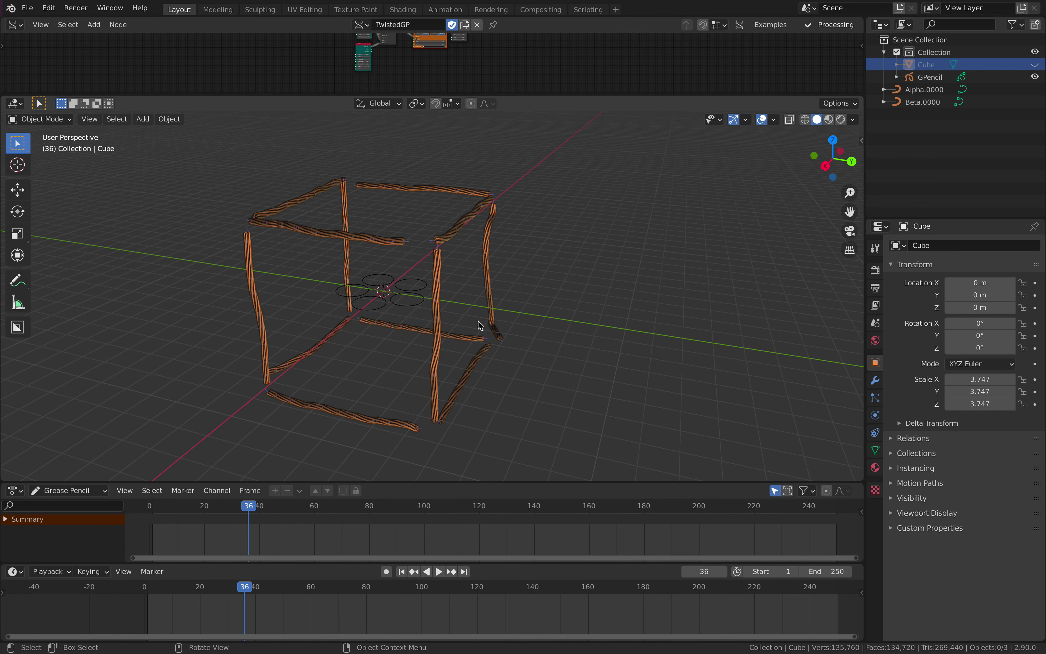
Scrub the timeline to examine the rope drawings from several angles, ending at frame 196.
{"action": "left_click_drag", "start_coordinate": [254, 510], "coordinate": [639, 507]}
{"action": "middle_click_drag", "start_coordinate": [638, 408], "coordinate": [734, 367]}
{"action": "mouse_move", "coordinate": [765, 516]}
{"action": "left_mouse_down"}
{"action": "mouse_move", "coordinate": [806, 510]}
{"action": "mouse_move", "coordinate": [677, 498]}
{"action": "mouse_move", "coordinate": [848, 513]}
{"action": "mouse_move", "coordinate": [748, 510]}
{"action": "left_mouse_up"}
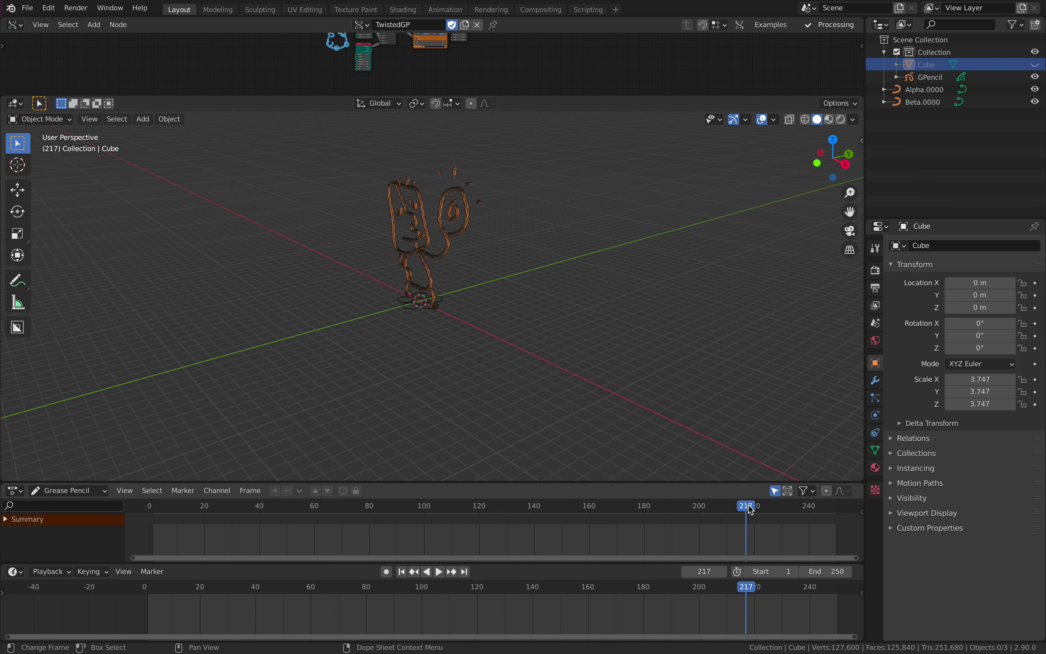
{"action": "middle_click_drag", "start_coordinate": [598, 336], "coordinate": [692, 537]}
{"action": "mouse_move", "coordinate": [798, 512]}
{"action": "left_mouse_down"}
{"action": "mouse_move", "coordinate": [819, 512]}
{"action": "mouse_move", "coordinate": [804, 511]}
{"action": "left_mouse_up"}
{"action": "mouse_move", "coordinate": [475, 320]}
{"action": "middle_mouse_down"}
{"action": "mouse_move", "coordinate": [533, 320]}
{"action": "mouse_move", "coordinate": [498, 299]}
{"action": "mouse_move", "coordinate": [602, 386]}
{"action": "middle_mouse_up"}
{"action": "mouse_move", "coordinate": [729, 506]}
{"action": "left_mouse_down"}
{"action": "mouse_move", "coordinate": [402, 507]}
{"action": "mouse_move", "coordinate": [422, 507]}
{"action": "left_mouse_up"}
{"action": "middle_click_drag", "start_coordinate": [487, 381], "coordinate": [601, 423]}
{"action": "mouse_move", "coordinate": [788, 512]}
{"action": "left_mouse_down"}
{"action": "mouse_move", "coordinate": [834, 509]}
{"action": "mouse_move", "coordinate": [194, 513]}
{"action": "mouse_move", "coordinate": [839, 525]}
{"action": "mouse_move", "coordinate": [752, 517]}
{"action": "mouse_move", "coordinate": [771, 510]}
{"action": "mouse_move", "coordinate": [726, 517]}
{"action": "left_mouse_up"}
{"action": "scroll", "coordinate": [541, 299], "scroll_direction": "up", "scroll_amount": 3}
{"action": "middle_click_drag", "start_coordinate": [541, 299], "coordinate": [557, 364], "text": "shift"}
{"action": "left_click_drag", "start_coordinate": [611, 505], "coordinate": [688, 496]}
Insert a Randomize node on the link between UV Connection and PV Beta in the enlarged node editor.
{"action": "left_click_drag", "start_coordinate": [579, 96], "coordinate": [562, 311]}
{"action": "scroll", "coordinate": [501, 152], "scroll_direction": "up", "scroll_amount": 3}
{"action": "middle_click_drag", "start_coordinate": [501, 152], "coordinate": [501, 248]}
{"action": "scroll", "coordinate": [493, 233], "scroll_direction": "up", "scroll_amount": 6}
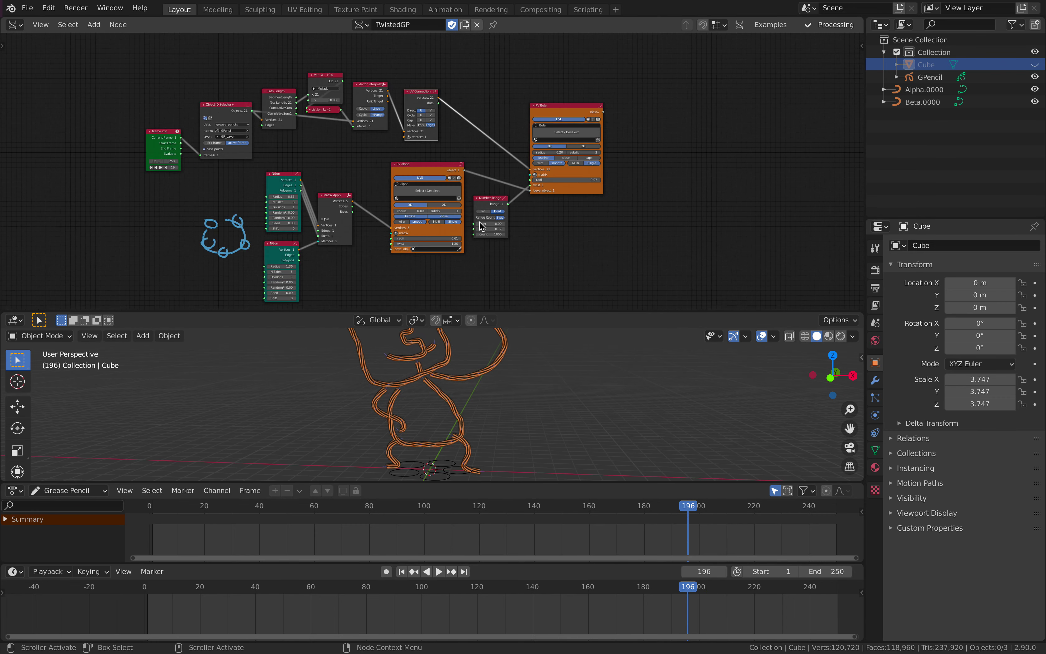
{"action": "middle_click_drag", "start_coordinate": [507, 193], "coordinate": [481, 238]}
{"action": "scroll", "coordinate": [482, 238], "scroll_direction": "up", "scroll_amount": 3}
{"action": "key", "text": "alt+space"}
{"action": "type", "text": "randomize"}
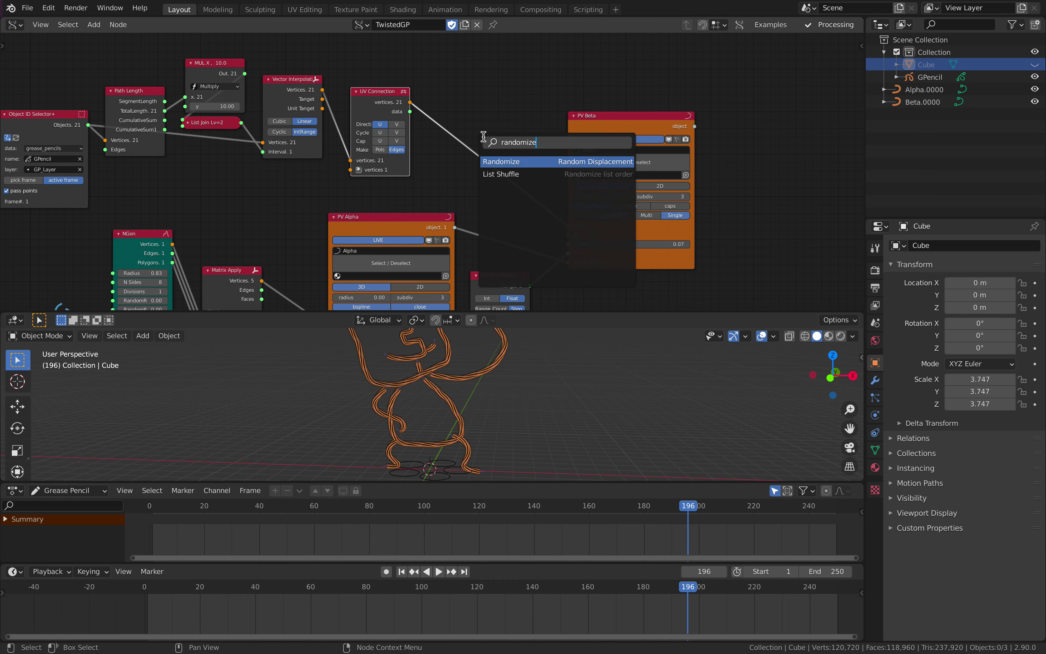
{"action": "key", "text": "Return"}
{"action": "left_click", "coordinate": [484, 140]}
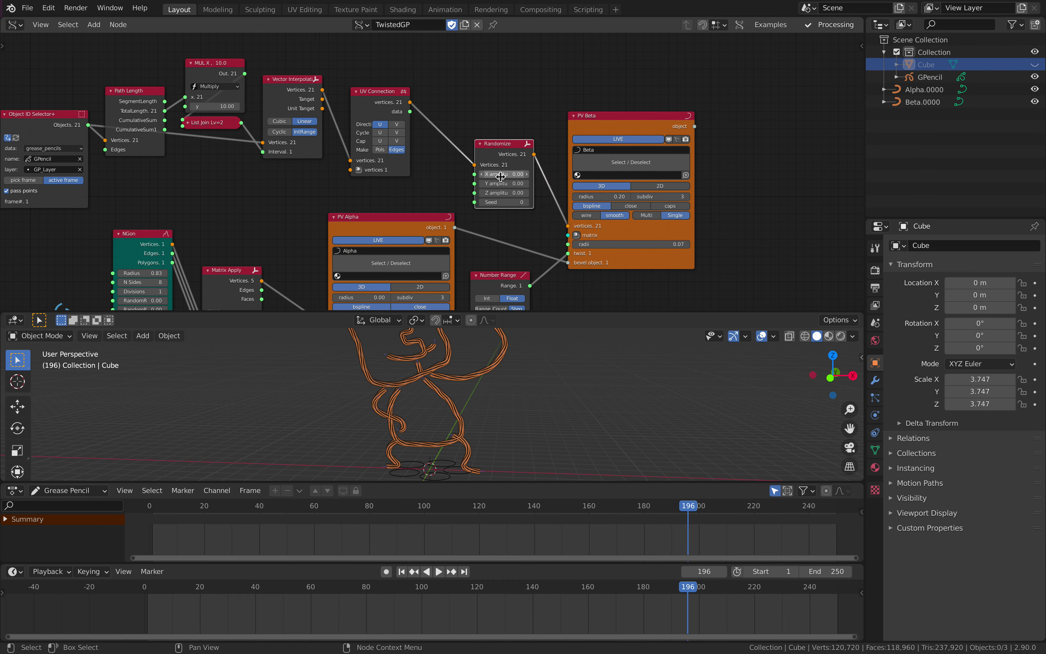
Set the Randomize node's X, Y and Z amplitudes to 0.10 and give the 3D viewport more room.
{"action": "mouse_move", "coordinate": [504, 174]}
{"action": "left_mouse_down"}
{"action": "mouse_move", "coordinate": [503, 193]}
{"action": "mouse_move", "coordinate": [521, 193]}
{"action": "left_mouse_up"}
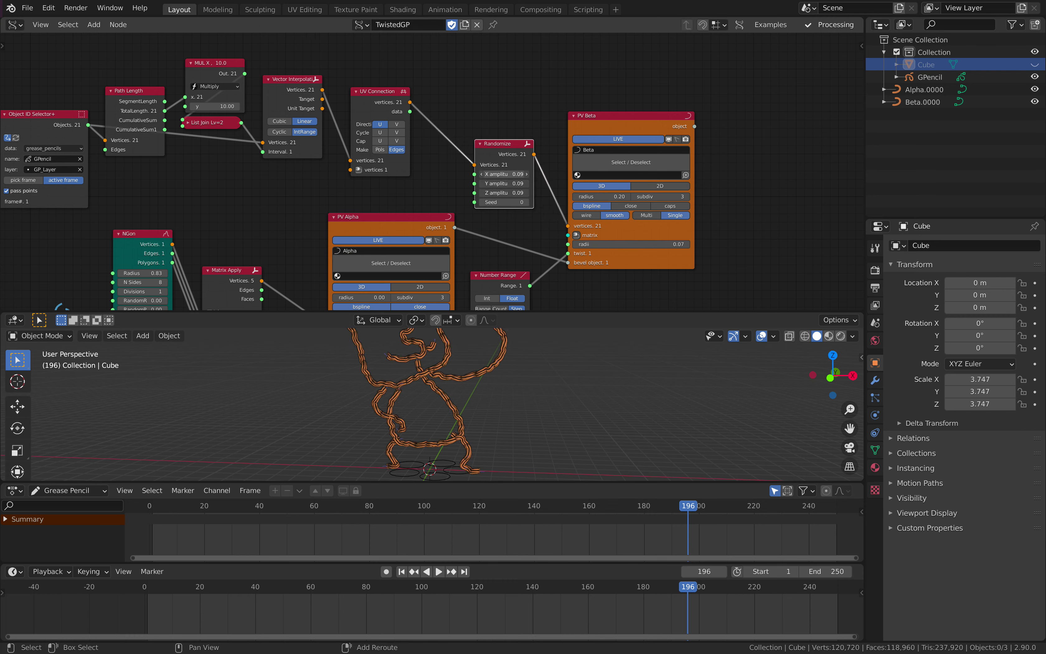
{"action": "left_click_drag", "start_coordinate": [546, 312], "coordinate": [532, 215]}
{"action": "middle_click_drag", "start_coordinate": [524, 335], "coordinate": [509, 323]}
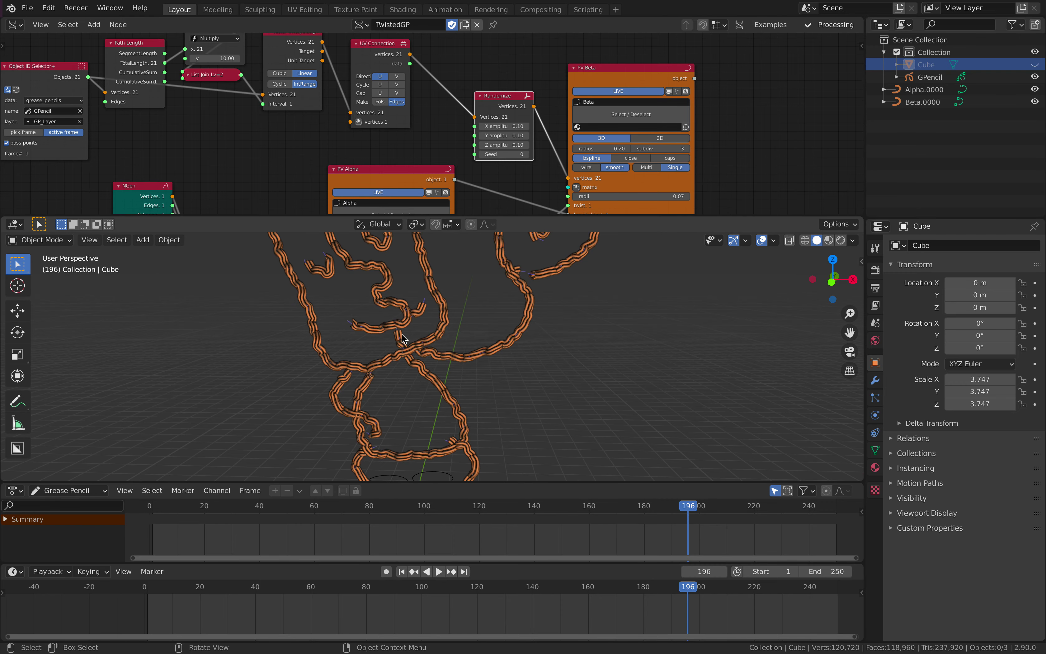
Try the Multi output mode on PV Beta, select individual Beta curves, and return the node to Single.
{"action": "middle_click_drag", "start_coordinate": [677, 184], "coordinate": [649, 143]}
{"action": "left_click", "coordinate": [622, 128]}
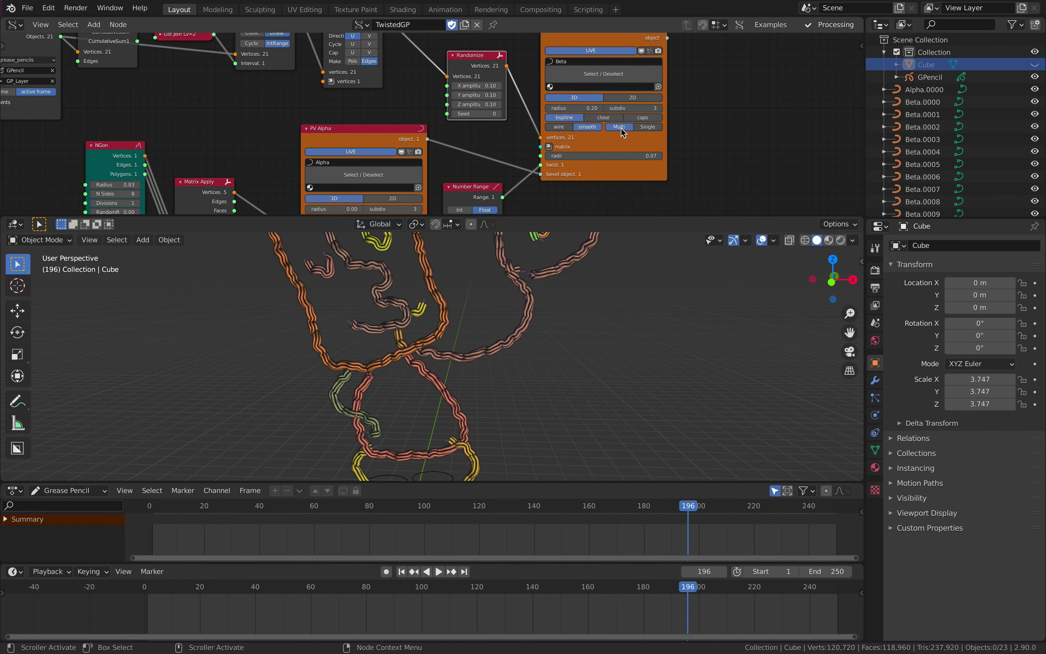
{"action": "scroll", "coordinate": [521, 266], "scroll_direction": "down", "scroll_amount": 3}
{"action": "left_click", "coordinate": [524, 297]}
{"action": "left_click", "coordinate": [485, 347]}
{"action": "left_click", "coordinate": [480, 350]}
{"action": "left_click", "coordinate": [418, 325]}
{"action": "scroll", "coordinate": [611, 290], "scroll_direction": "up", "scroll_amount": 6}
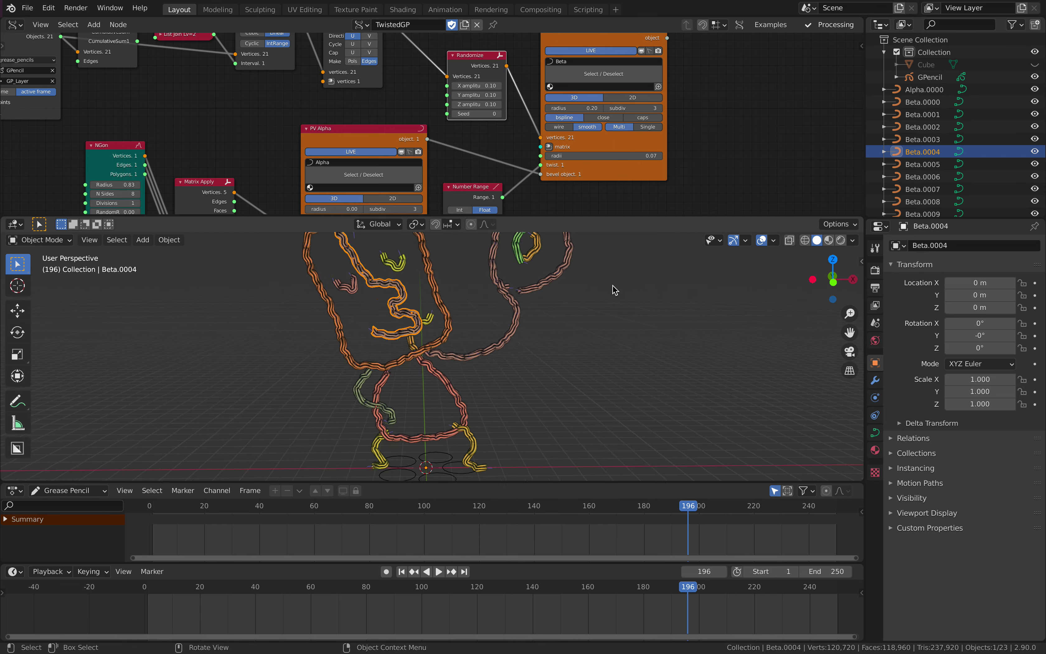
{"action": "left_click", "coordinate": [641, 130]}
Set the 8-sided NGon node's RandomR to 0.54 and RandomP to 1.14.
{"action": "scroll", "coordinate": [540, 151], "scroll_direction": "down", "scroll_amount": 2}
{"action": "middle_click_drag", "start_coordinate": [479, 267], "coordinate": [510, 277]}
{"action": "scroll", "coordinate": [353, 135], "scroll_direction": "up", "scroll_amount": 2}
{"action": "middle_click_drag", "start_coordinate": [351, 135], "coordinate": [413, 112]}
{"action": "left_click_drag", "start_coordinate": [363, 110], "coordinate": [314, 111]}
{"action": "middle_click_drag", "start_coordinate": [319, 126], "coordinate": [324, 92]}
{"action": "left_click_drag", "start_coordinate": [354, 181], "coordinate": [328, 201]}
{"action": "scroll", "coordinate": [311, 165], "scroll_direction": "up", "scroll_amount": 2}
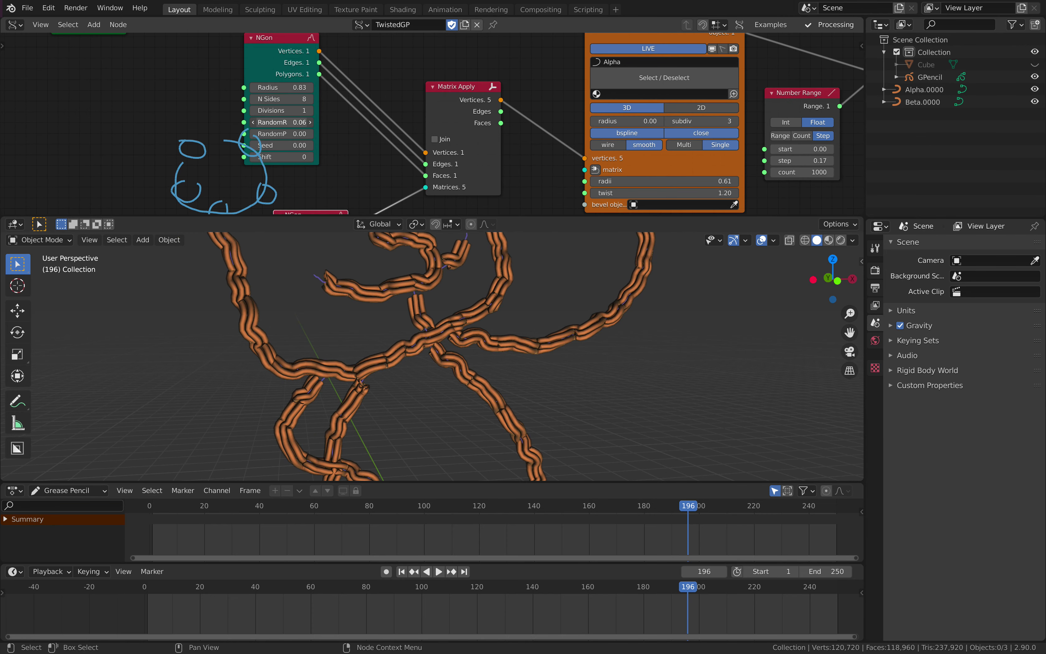
{"action": "left_click_drag", "start_coordinate": [281, 122], "coordinate": [299, 134]}
Set the 5-sided NGon node's RandomR to 0.90 and RandomP to 1.14.
{"action": "middle_click_drag", "start_coordinate": [377, 138], "coordinate": [391, 26]}
{"action": "left_click_drag", "start_coordinate": [325, 188], "coordinate": [374, 200]}
{"action": "scroll", "coordinate": [568, 344], "scroll_direction": "down", "scroll_amount": 4}
{"action": "middle_click_drag", "start_coordinate": [567, 343], "coordinate": [563, 340]}
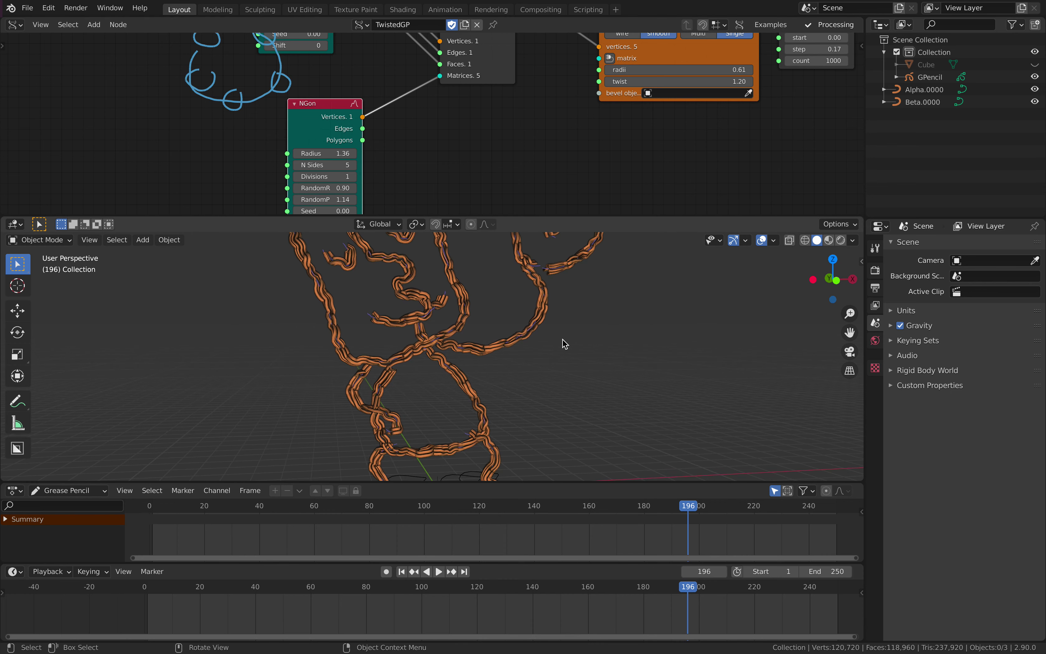
{"action": "scroll", "coordinate": [587, 338], "scroll_direction": "down", "scroll_amount": 2}
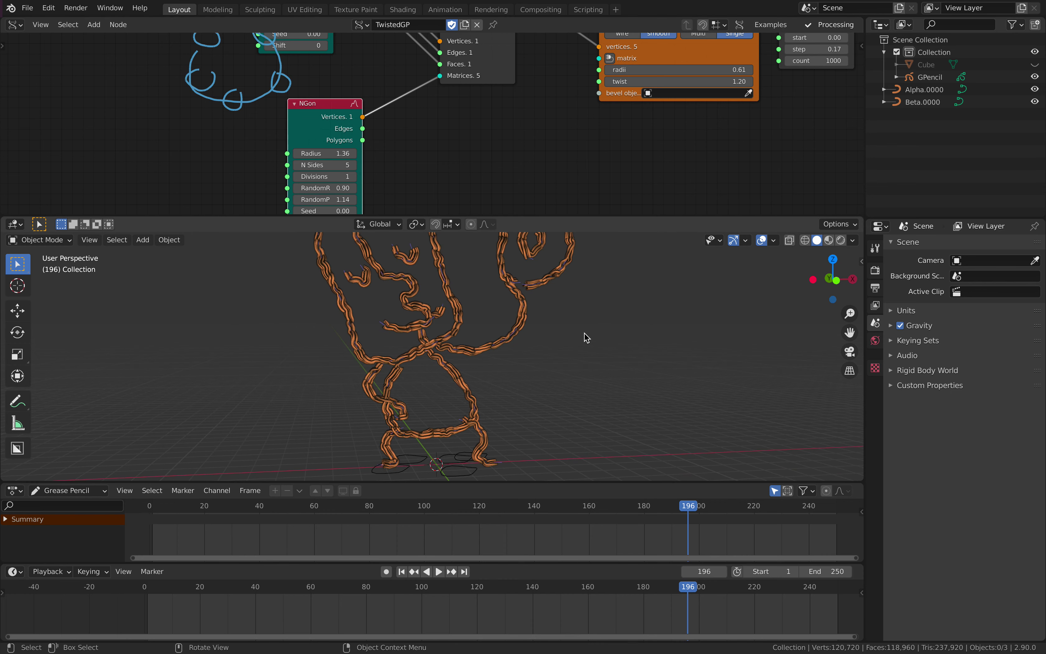
Change the viewport shading's MatCap to the black-and-white gradient sphere.
{"action": "left_click", "coordinate": [851, 241]}
{"action": "left_click", "coordinate": [841, 325]}
{"action": "left_click", "coordinate": [777, 409]}
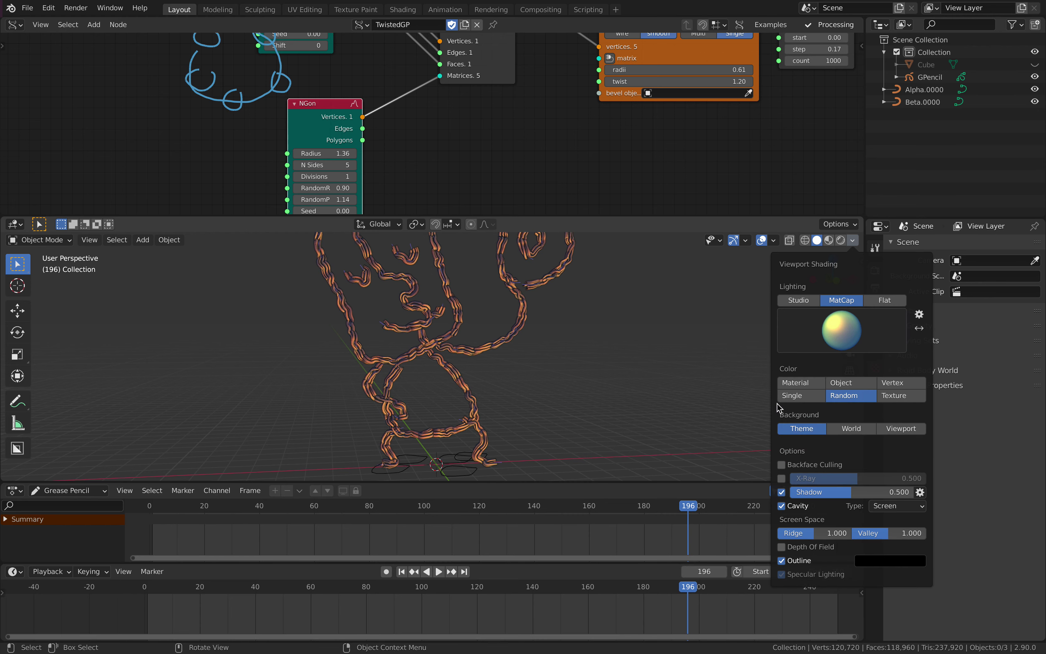
{"action": "left_click", "coordinate": [866, 328]}
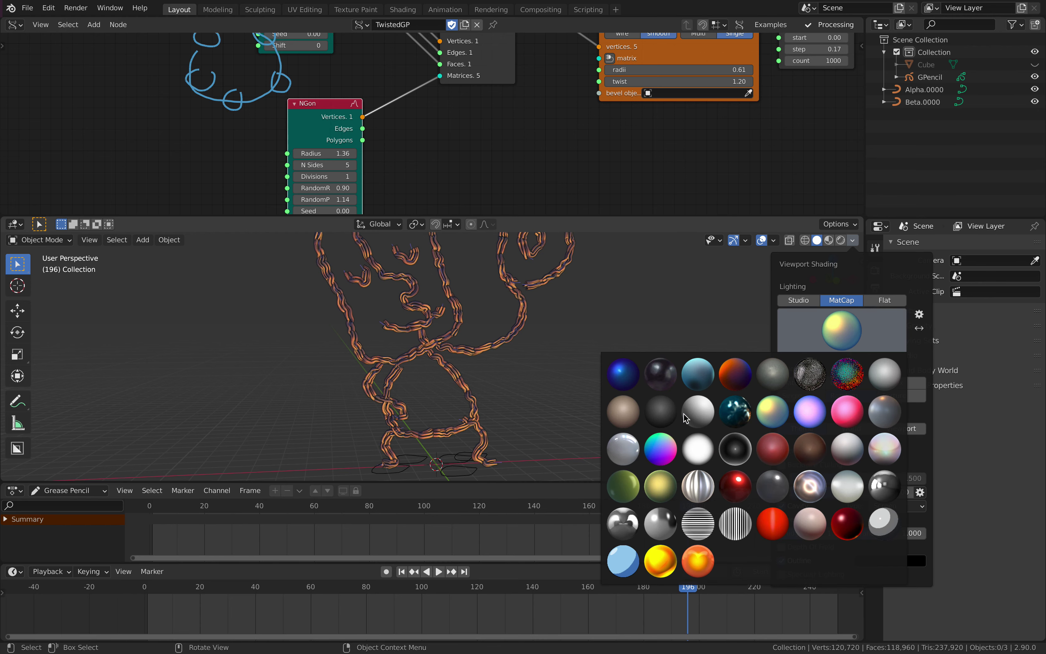
{"action": "left_click", "coordinate": [695, 414]}
Examine the whole node tree and inspect the reshaded rope figure full-screen, up close and as a whole.
{"action": "middle_click_drag", "start_coordinate": [575, 326], "coordinate": [571, 259]}
{"action": "scroll", "coordinate": [519, 164], "scroll_direction": "down", "scroll_amount": 4}
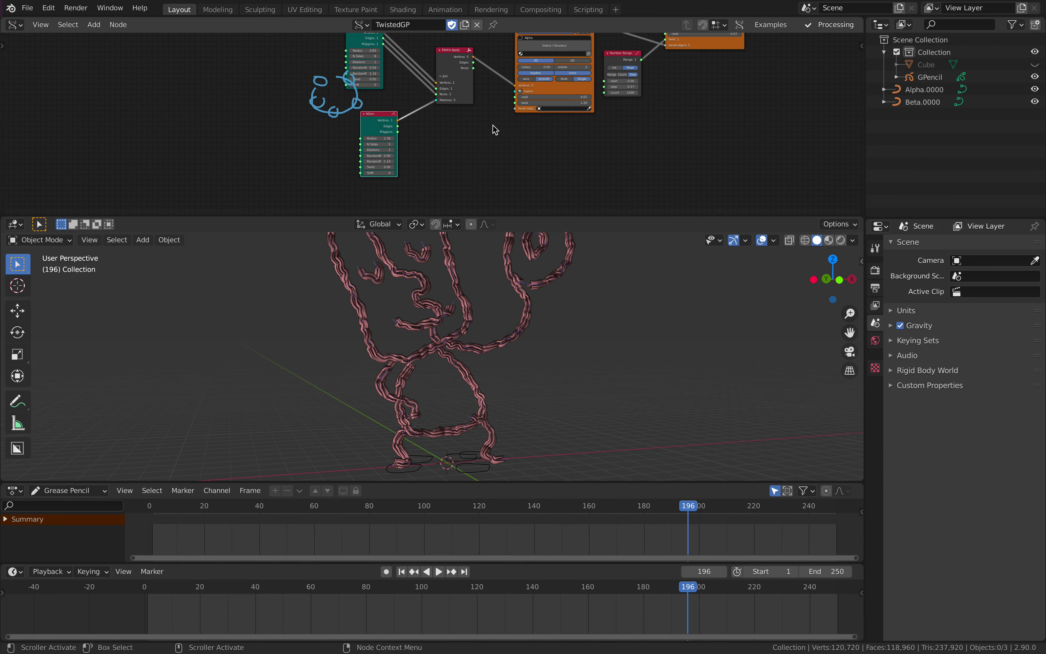
{"action": "middle_click_drag", "start_coordinate": [457, 132], "coordinate": [471, 176]}
{"action": "middle_click_drag", "start_coordinate": [460, 110], "coordinate": [357, 79]}
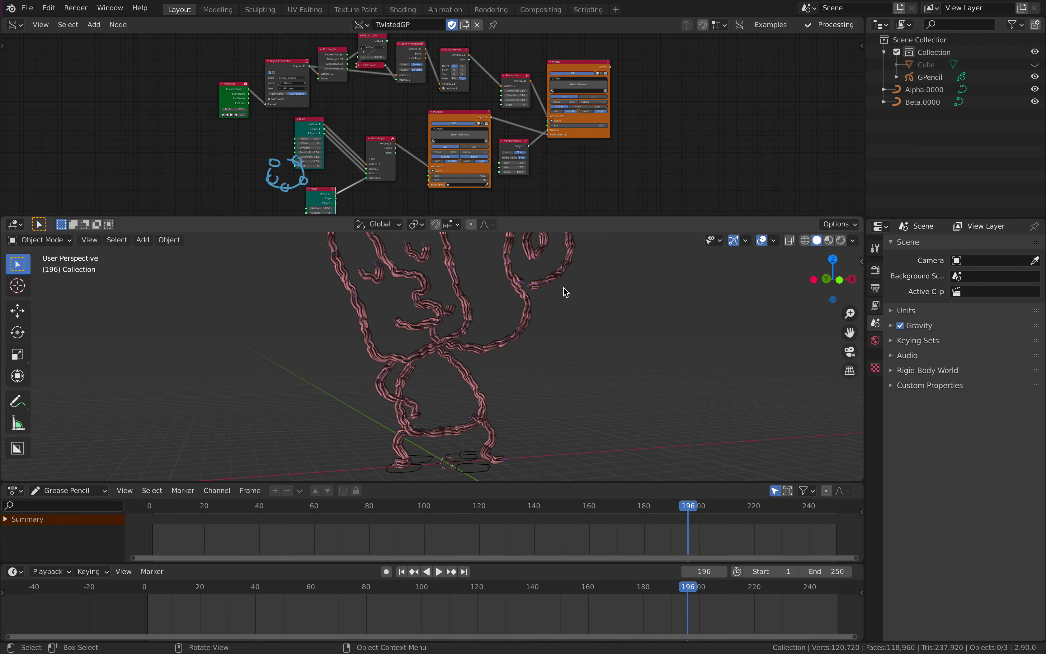
{"action": "key", "text": "ctrl+alt+space"}
{"action": "scroll", "coordinate": [594, 305], "scroll_direction": "up", "scroll_amount": 5}
{"action": "middle_click_drag", "start_coordinate": [577, 304], "coordinate": [515, 294]}
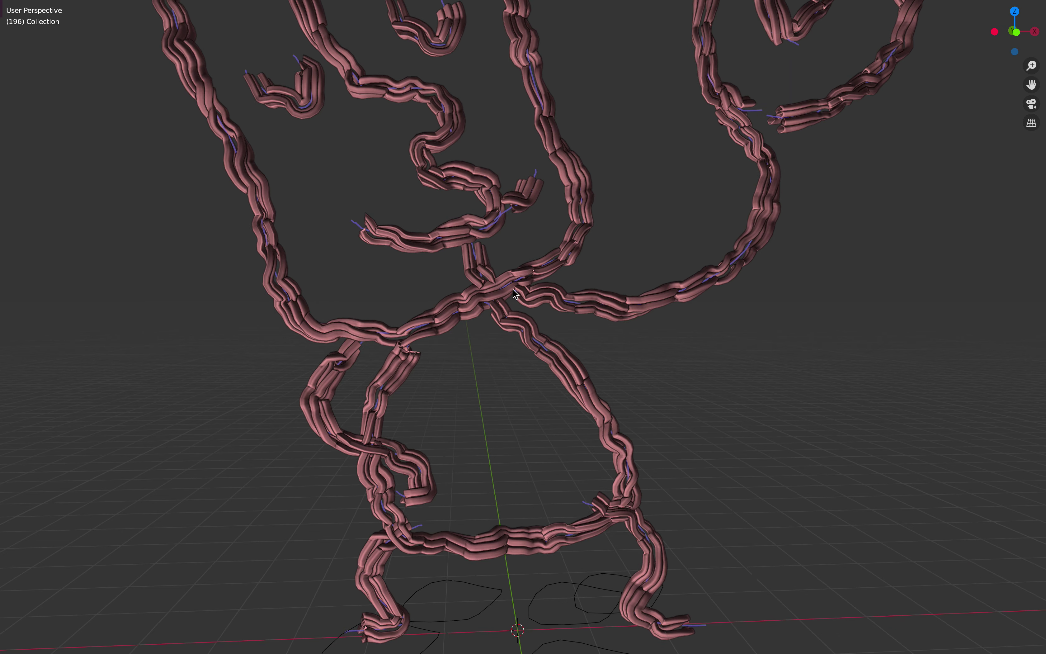
{"action": "scroll", "coordinate": [706, 177], "scroll_direction": "down", "scroll_amount": 8}
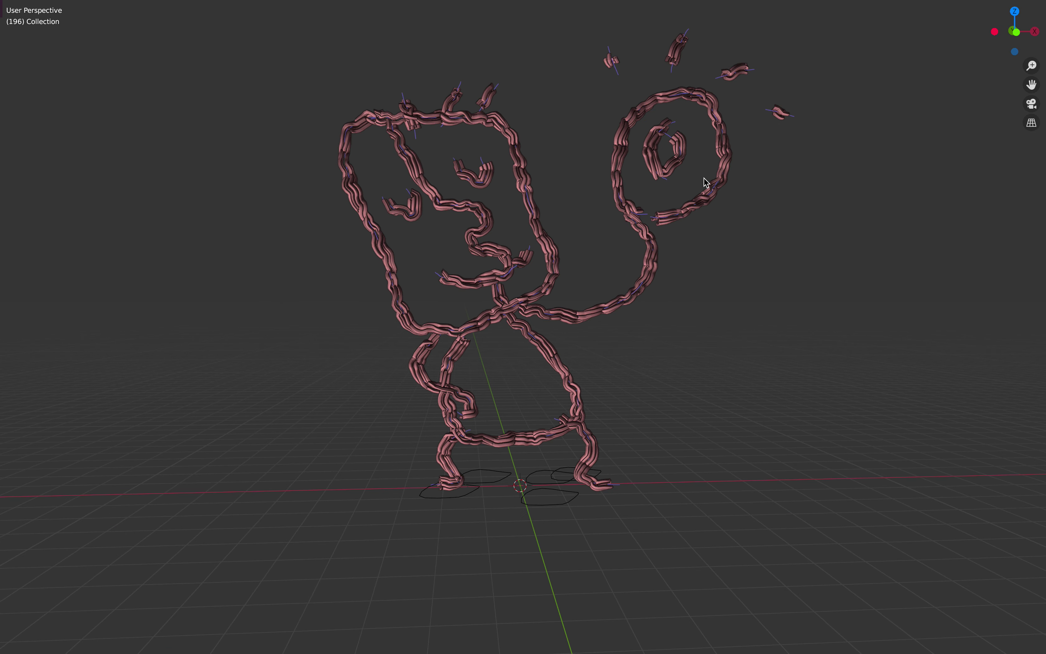
{"action": "key", "text": "ctrl+space"}
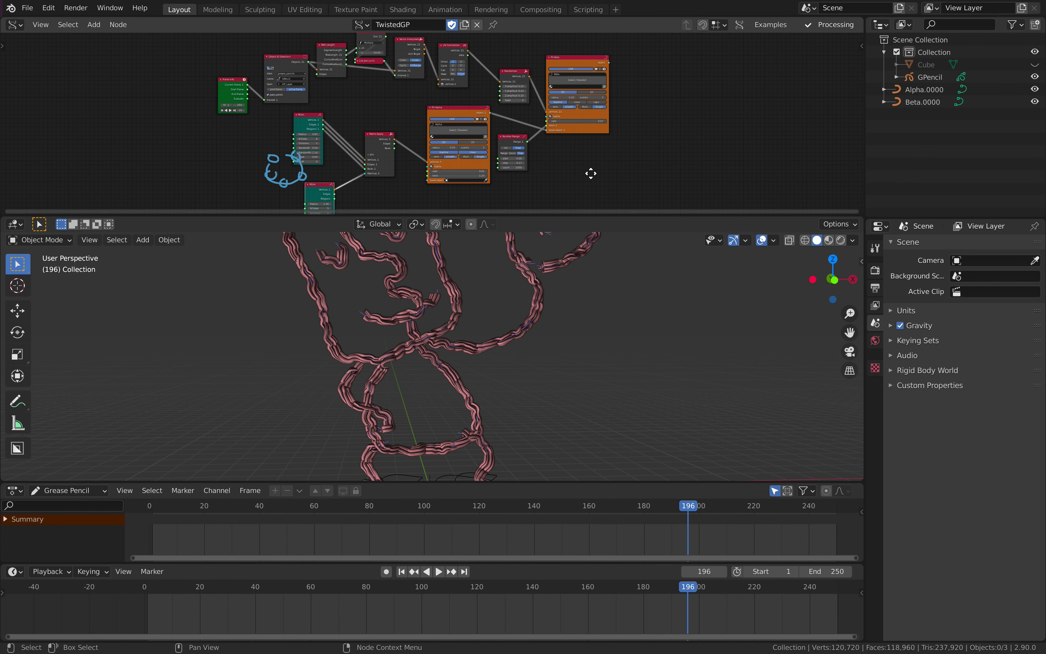
Set the PV Beta node's radii to 0.06.
{"action": "scroll", "coordinate": [605, 173], "scroll_direction": "up", "scroll_amount": 3}
{"action": "scroll", "coordinate": [606, 186], "scroll_direction": "up", "scroll_amount": 1}
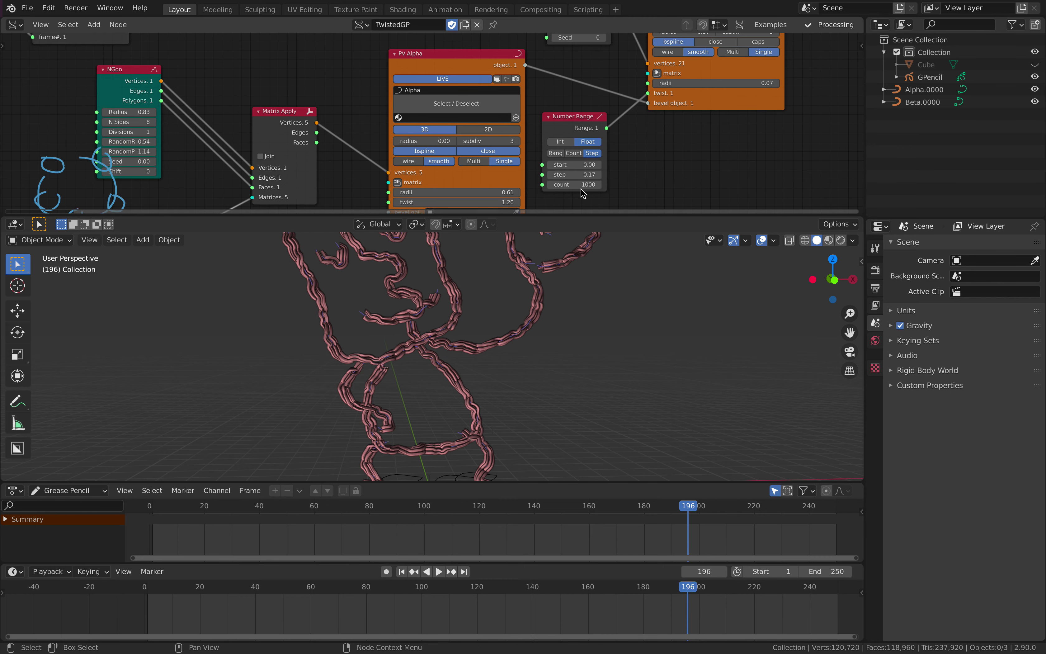
{"action": "middle_click_drag", "start_coordinate": [650, 101], "coordinate": [549, 152]}
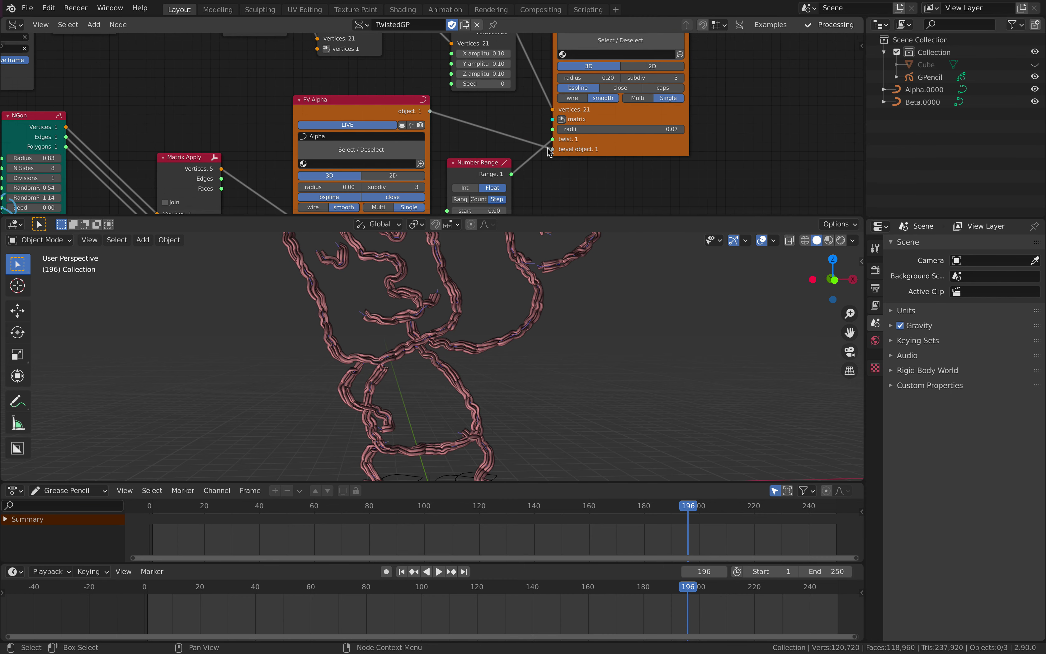
{"action": "mouse_move", "coordinate": [638, 129]}
{"action": "left_mouse_down"}
{"action": "mouse_move", "coordinate": [665, 129]}
{"action": "mouse_move", "coordinate": [635, 129]}
{"action": "left_mouse_up"}
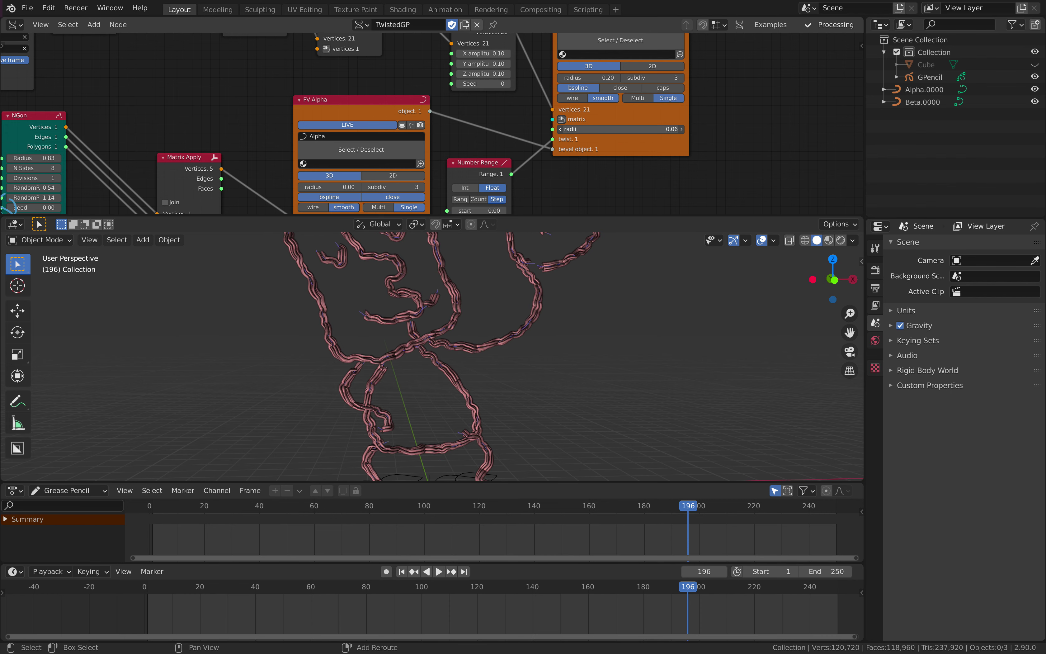
Compare the ropes with the bspline option off and on in the PV Beta and PV Alpha nodes.
{"action": "left_click", "coordinate": [583, 87]}
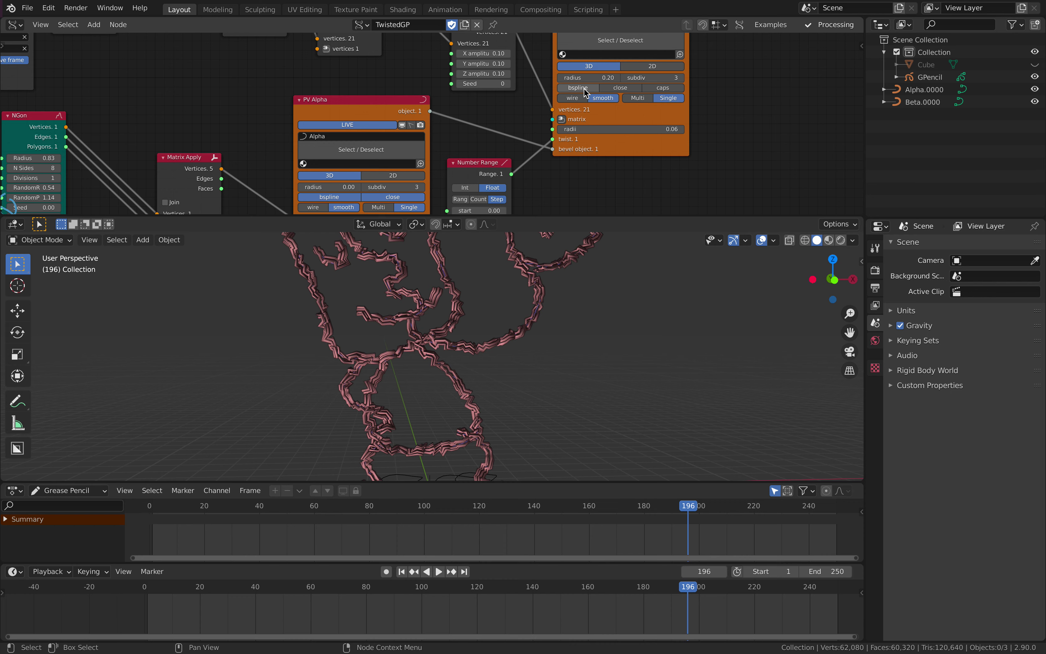
{"action": "left_click", "coordinate": [583, 88]}
{"action": "middle_click_drag", "start_coordinate": [399, 186], "coordinate": [466, 123]}
{"action": "left_click", "coordinate": [397, 133]}
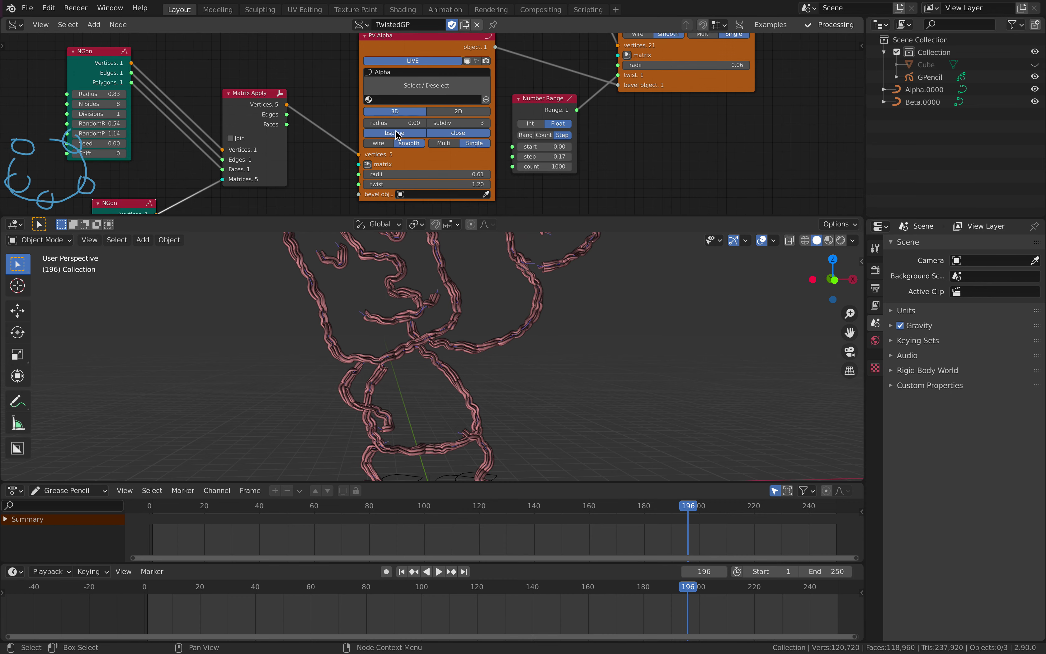
{"action": "left_click", "coordinate": [397, 133]}
{"action": "left_click", "coordinate": [397, 133]}
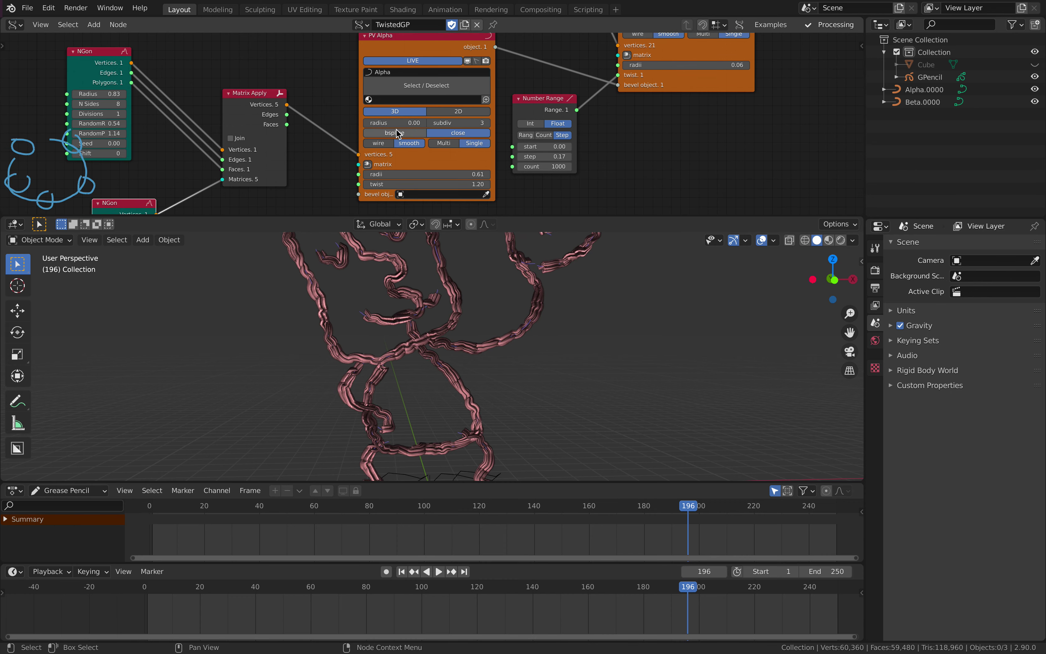
Review the rope figure full-screen and next to the complete node tree.
{"action": "scroll", "coordinate": [589, 346], "scroll_direction": "down", "scroll_amount": 5}
{"action": "key", "text": "ctrl+alt+space"}
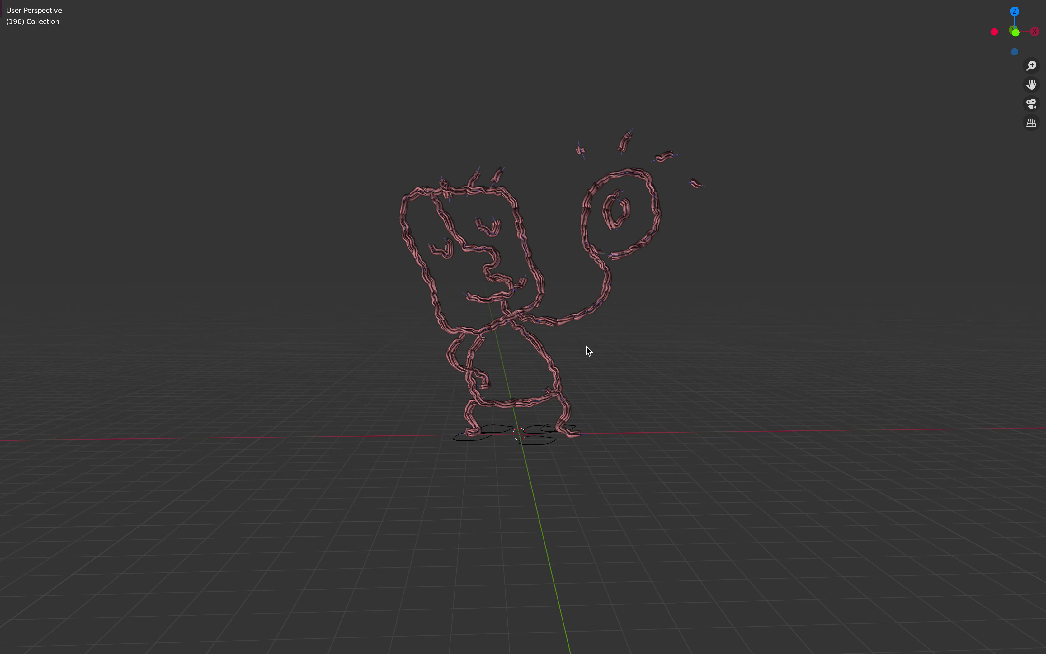
{"action": "key", "text": "ctrl+alt+space"}
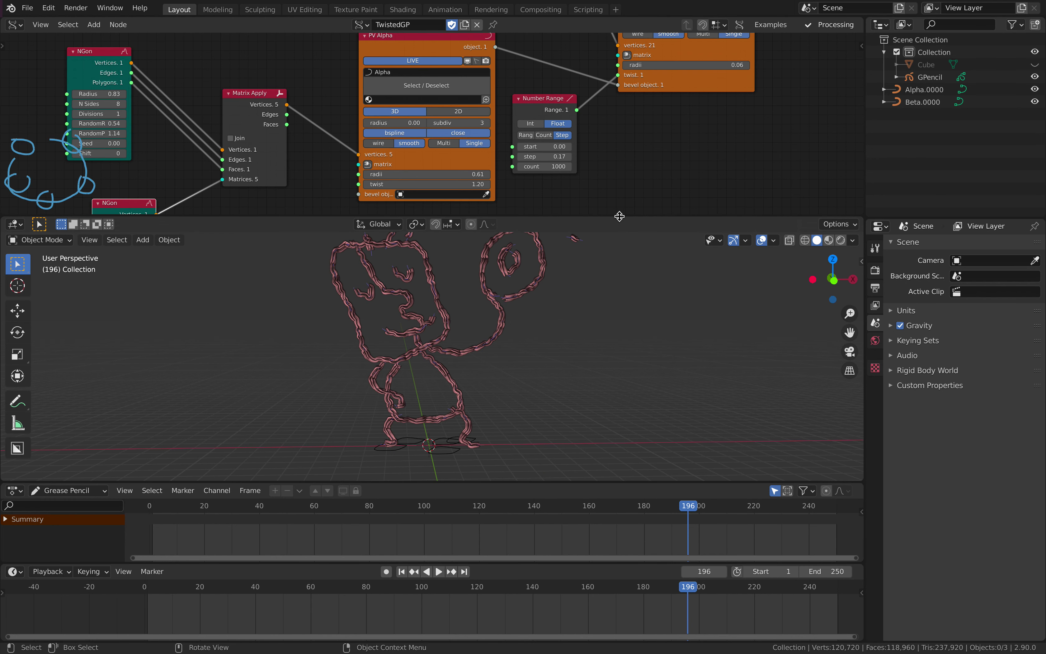
{"action": "left_click_drag", "start_coordinate": [623, 222], "coordinate": [619, 339]}
{"action": "scroll", "coordinate": [555, 216], "scroll_direction": "down", "scroll_amount": 3}
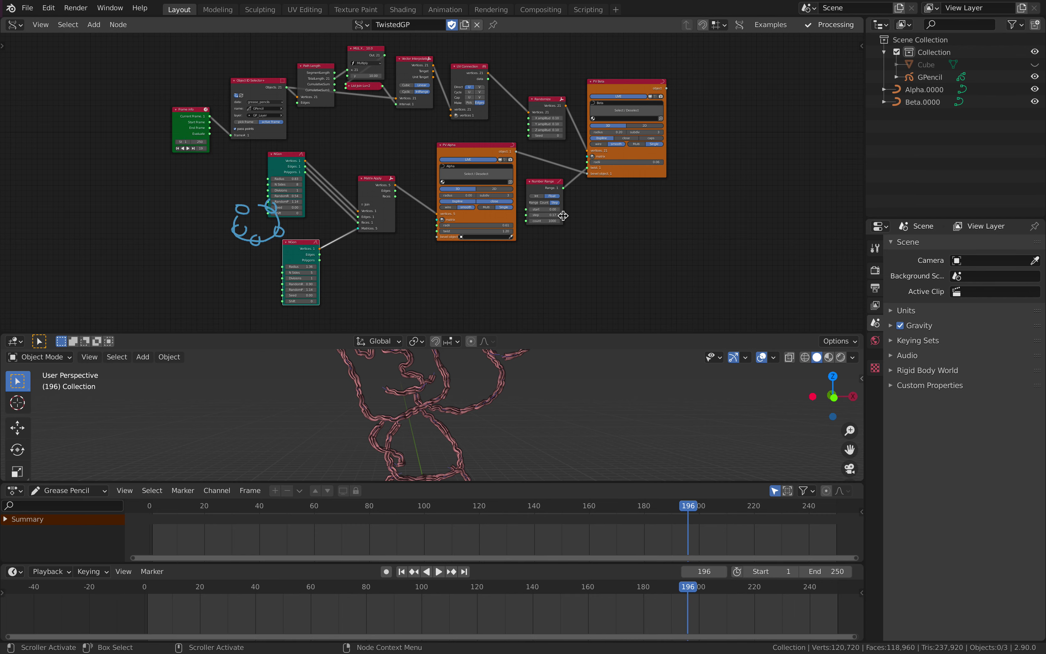
{"action": "left_click_drag", "start_coordinate": [572, 333], "coordinate": [562, 277]}
{"action": "middle_click_drag", "start_coordinate": [555, 339], "coordinate": [521, 357]}
{"action": "scroll", "coordinate": [563, 372], "scroll_direction": "up", "scroll_amount": 5}
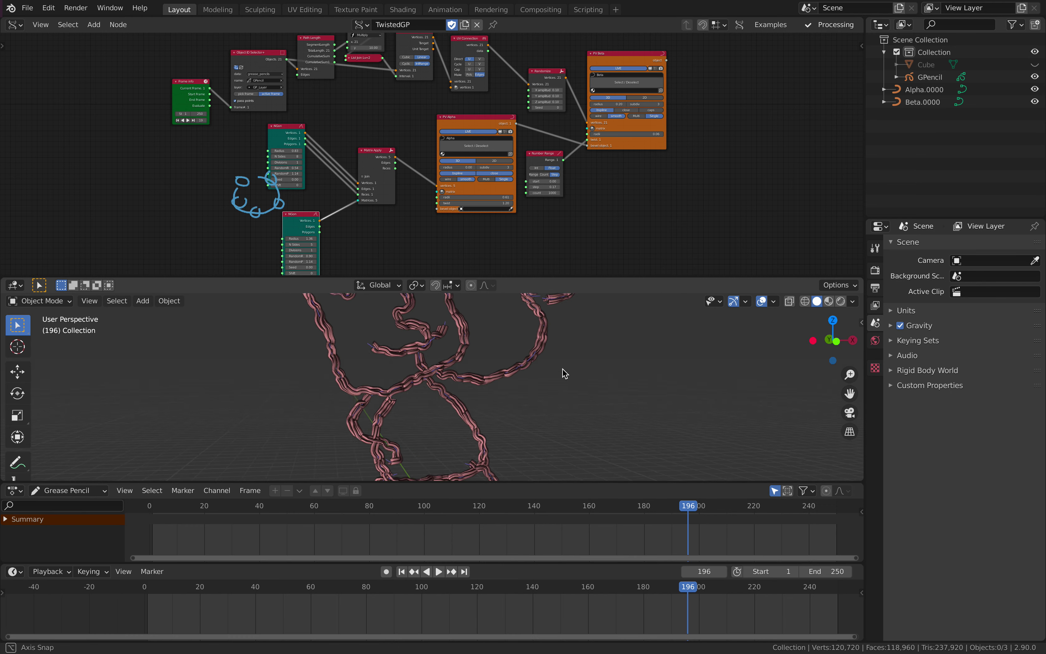
{"action": "scroll", "coordinate": [544, 367], "scroll_direction": "up", "scroll_amount": 2}
{"action": "middle_click_drag", "start_coordinate": [560, 354], "coordinate": [541, 354]}
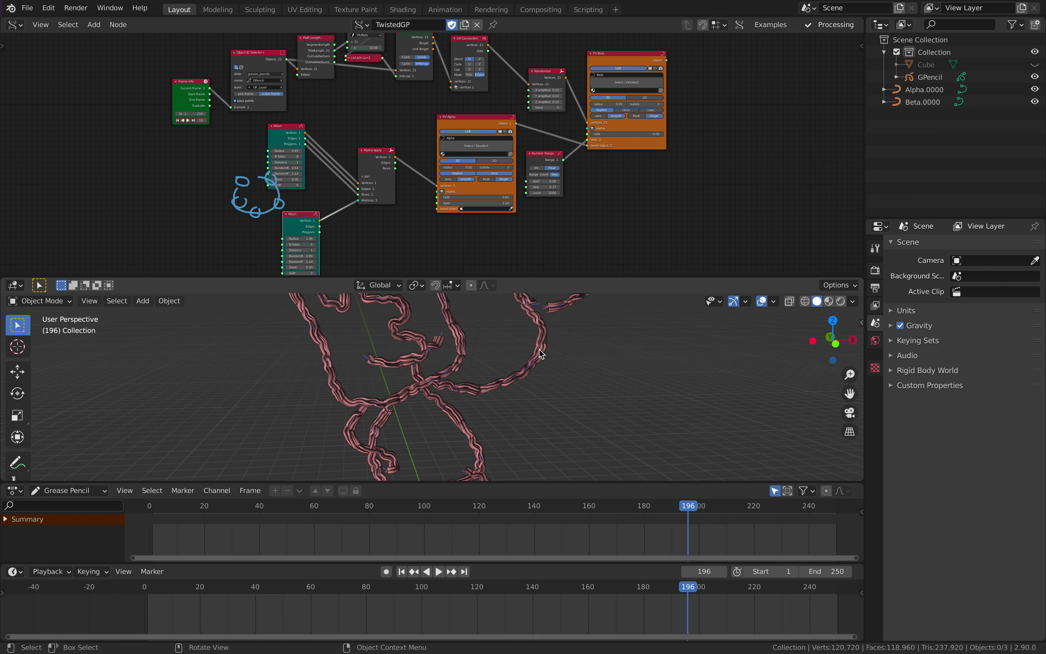
{"action": "middle_click_drag", "start_coordinate": [491, 383], "coordinate": [434, 375]}
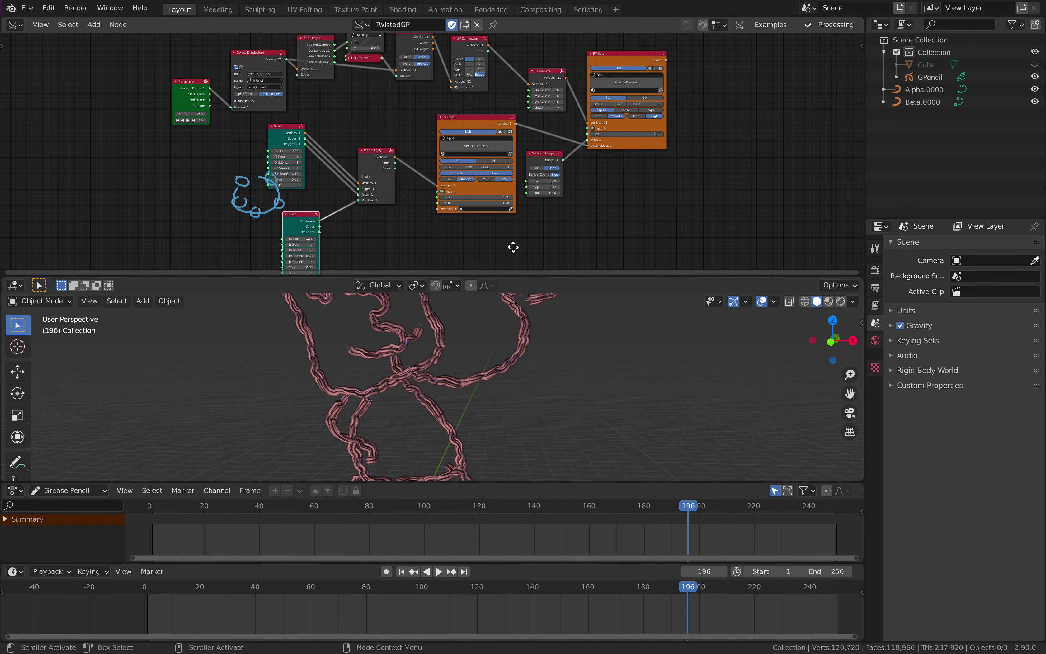
{"action": "middle_click_drag", "start_coordinate": [513, 245], "coordinate": [515, 258]}
{"action": "middle_click_drag", "start_coordinate": [492, 166], "coordinate": [453, 168]}
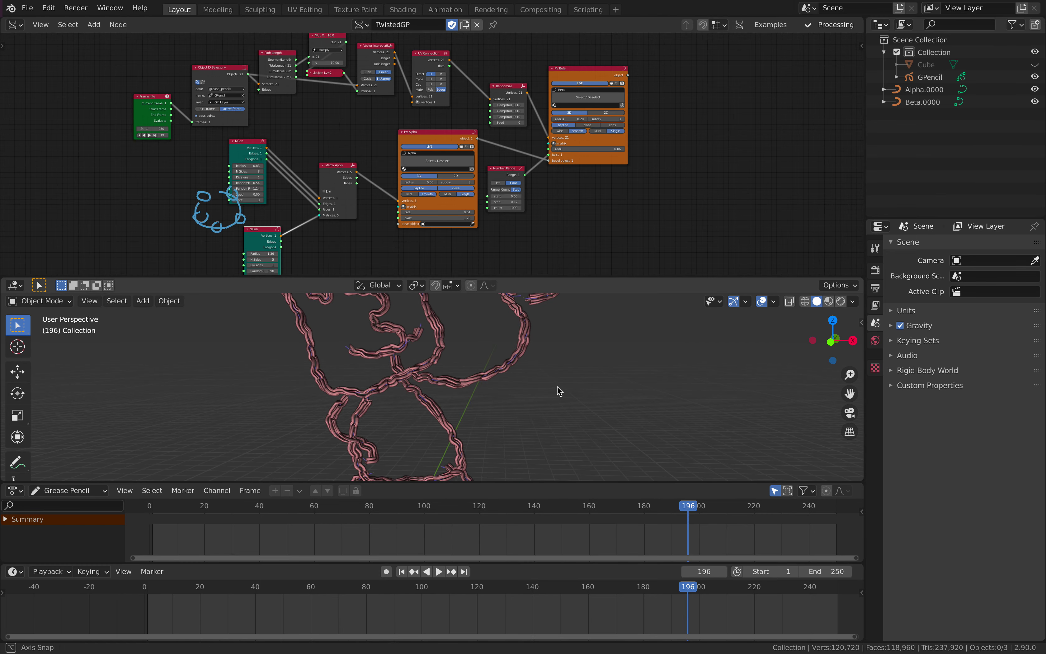
Select the GPencil object and advance the animation to frame 210.
{"action": "left_click", "coordinate": [930, 77]}
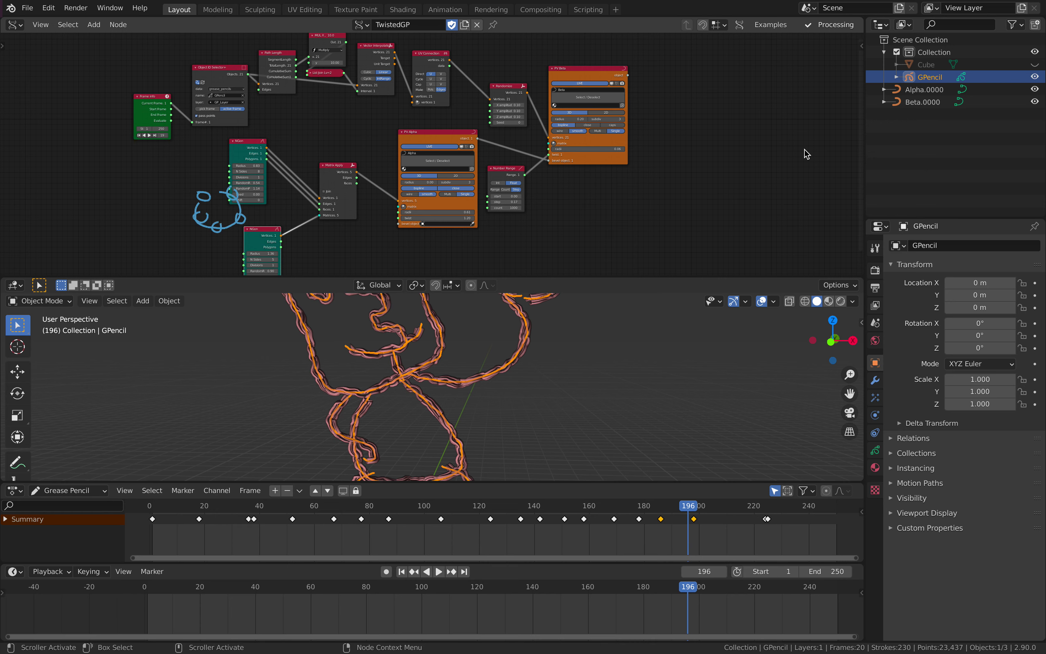
{"action": "scroll", "coordinate": [562, 361], "scroll_direction": "down", "scroll_amount": 2}
{"action": "middle_click_drag", "start_coordinate": [559, 361], "coordinate": [572, 371]}
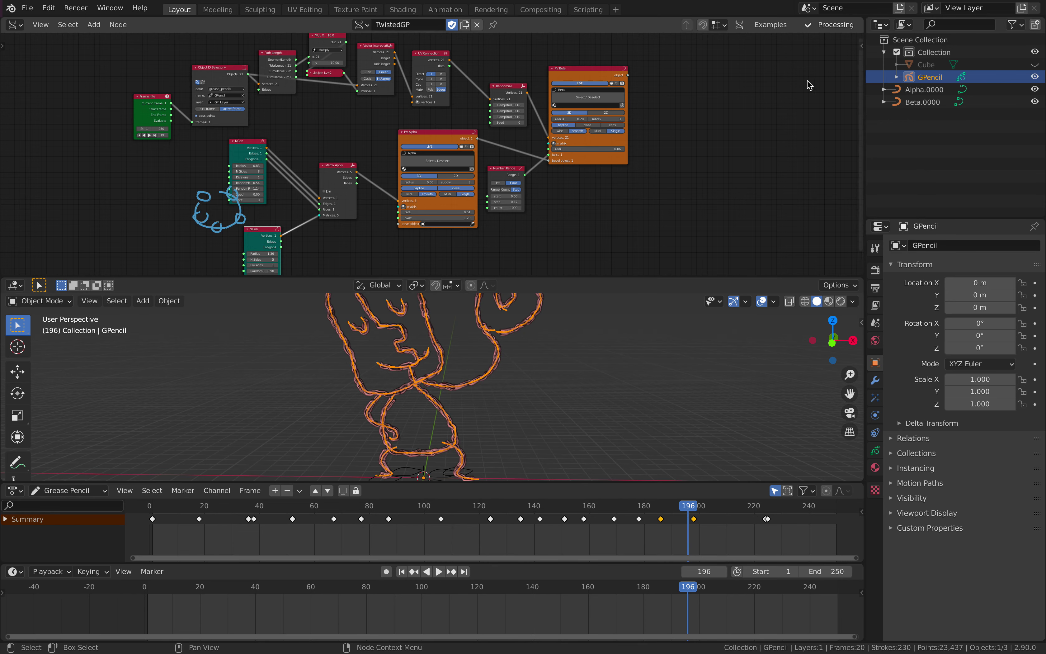
{"action": "key", "text": "space"}
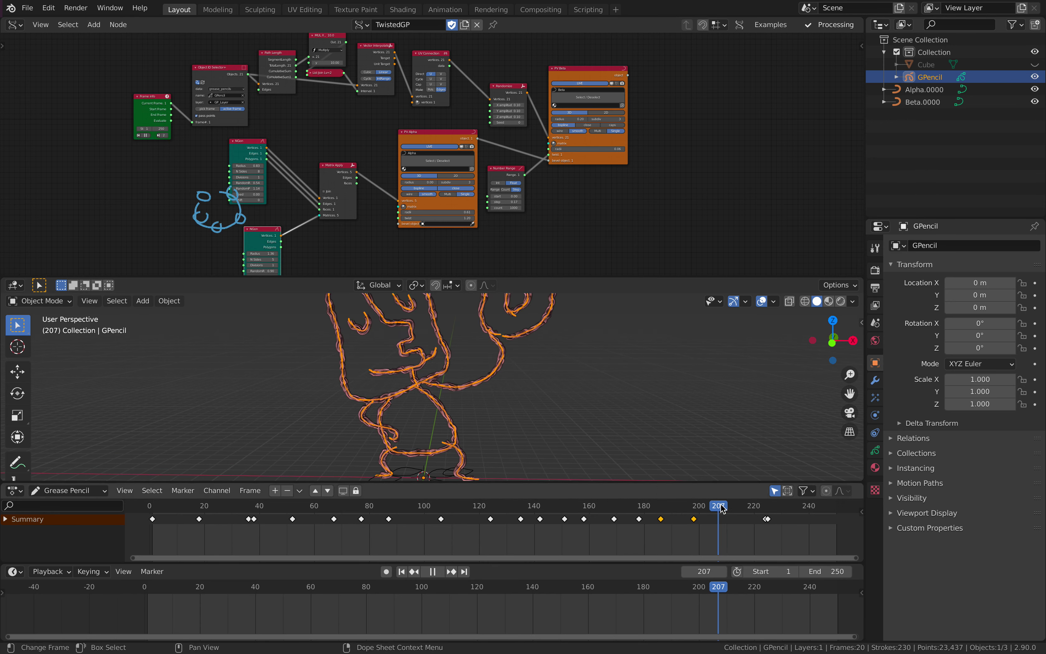
{"action": "key", "text": "space"}
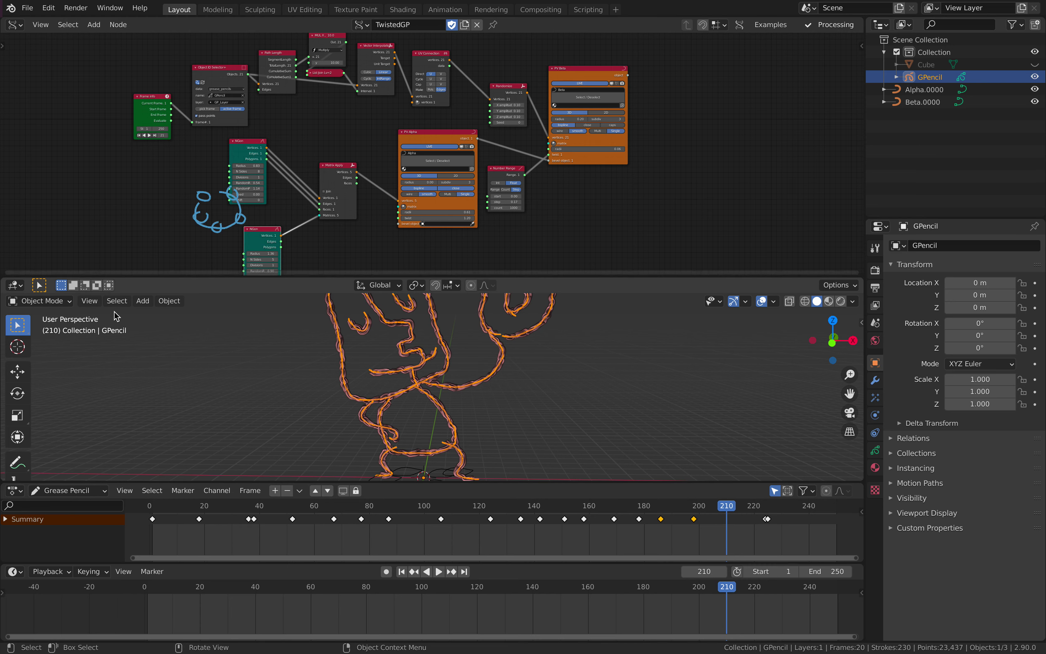
Switch GPencil to Draw mode, handwrite "blend" beside the figure at frame 210, and advance to frame 211.
{"action": "left_click", "coordinate": [55, 301]}
{"action": "left_click", "coordinate": [61, 357]}
{"action": "middle_click_drag", "start_coordinate": [523, 406], "coordinate": [393, 407], "text": "shift"}
{"action": "left_click_drag", "start_coordinate": [400, 420], "coordinate": [430, 404]}
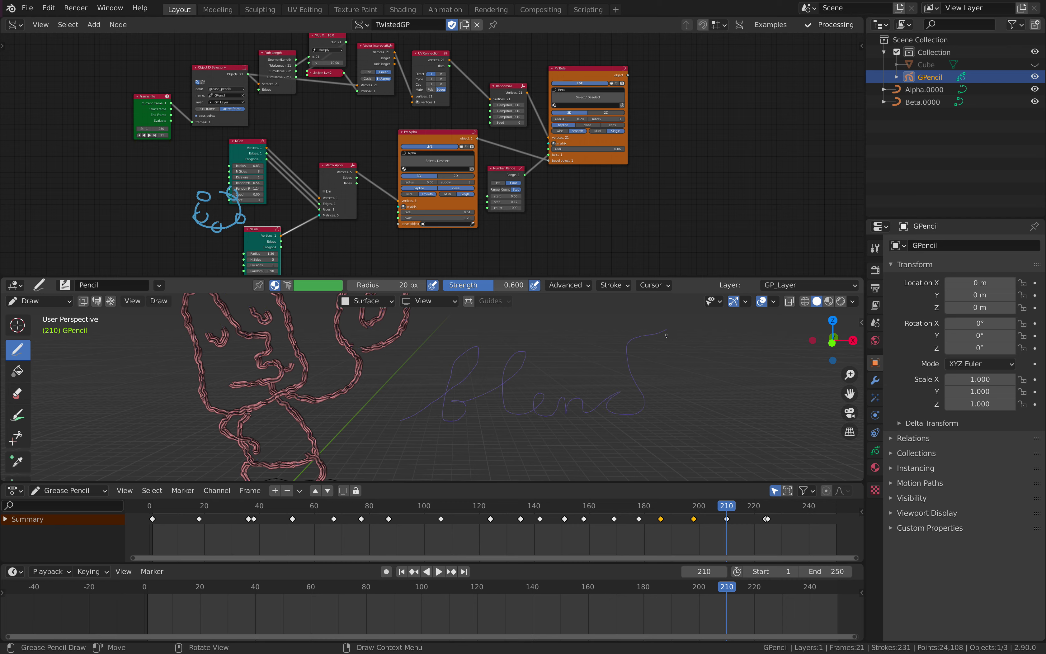
{"action": "key", "text": "Right"}
{"action": "scroll", "coordinate": [667, 346], "scroll_direction": "up", "scroll_amount": 3}
{"action": "middle_click_drag", "start_coordinate": [688, 396], "coordinate": [532, 394], "text": "shift"}
{"action": "scroll", "coordinate": [582, 384], "scroll_direction": "up", "scroll_amount": 4}
{"action": "scroll", "coordinate": [562, 385], "scroll_direction": "down", "scroll_amount": 5}
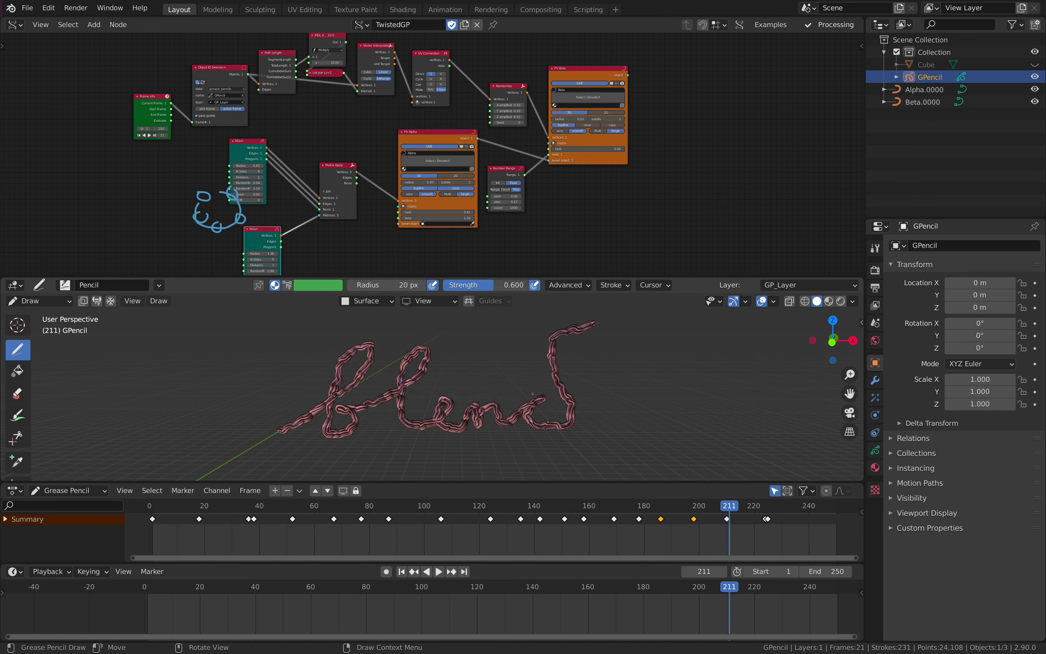